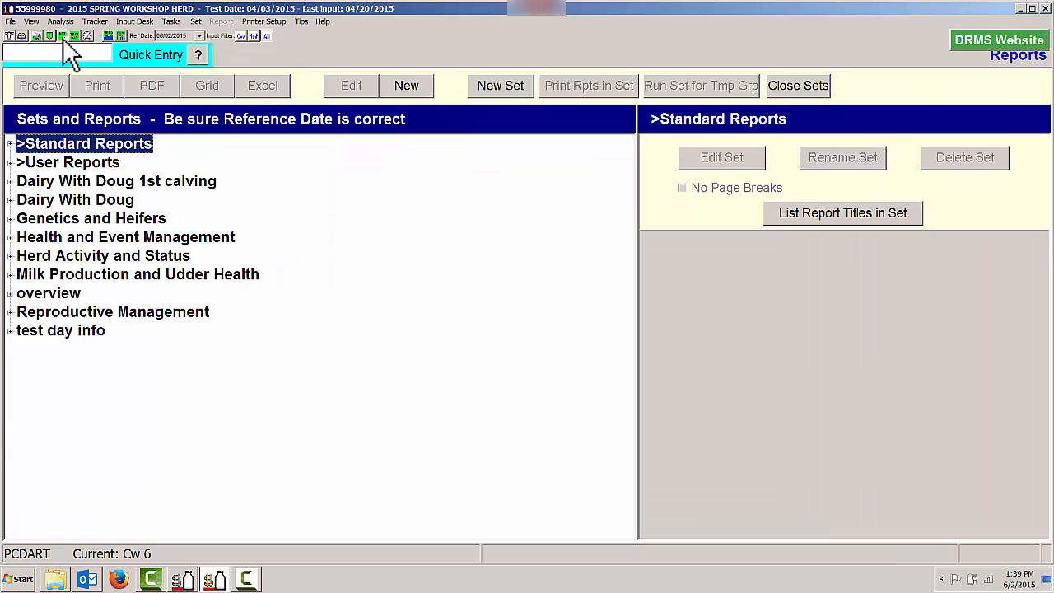
# Select standard report 103 Animals Left Herd and set its Since date to 4/4/2014
pyautogui.click(9, 145)
pyautogui.scroll(-2, 33, 239)
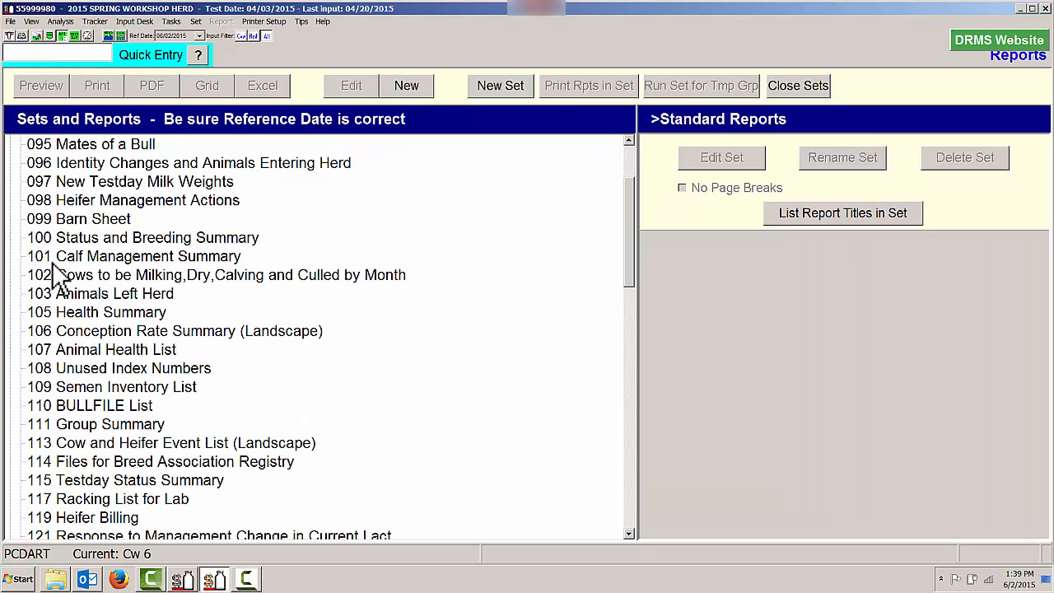
pyautogui.click(93, 297)
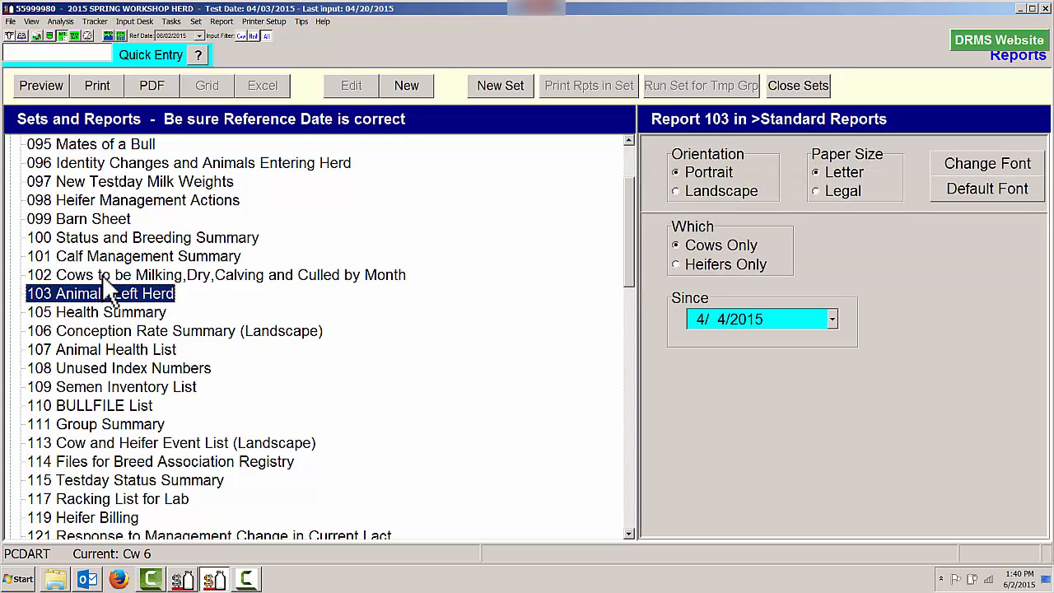
pyautogui.click(833, 319)
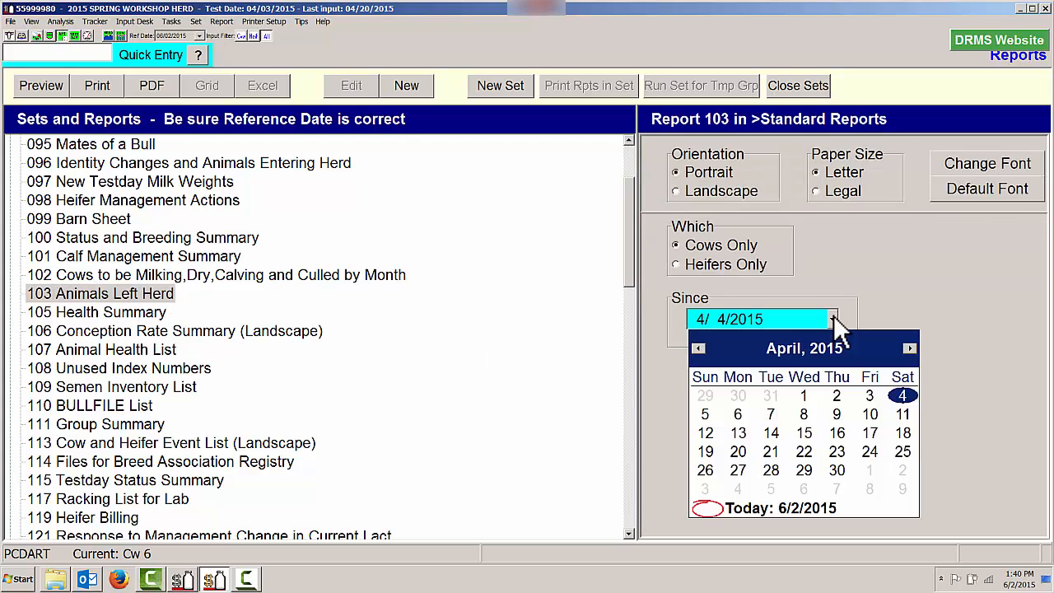
pyautogui.click(832, 346)
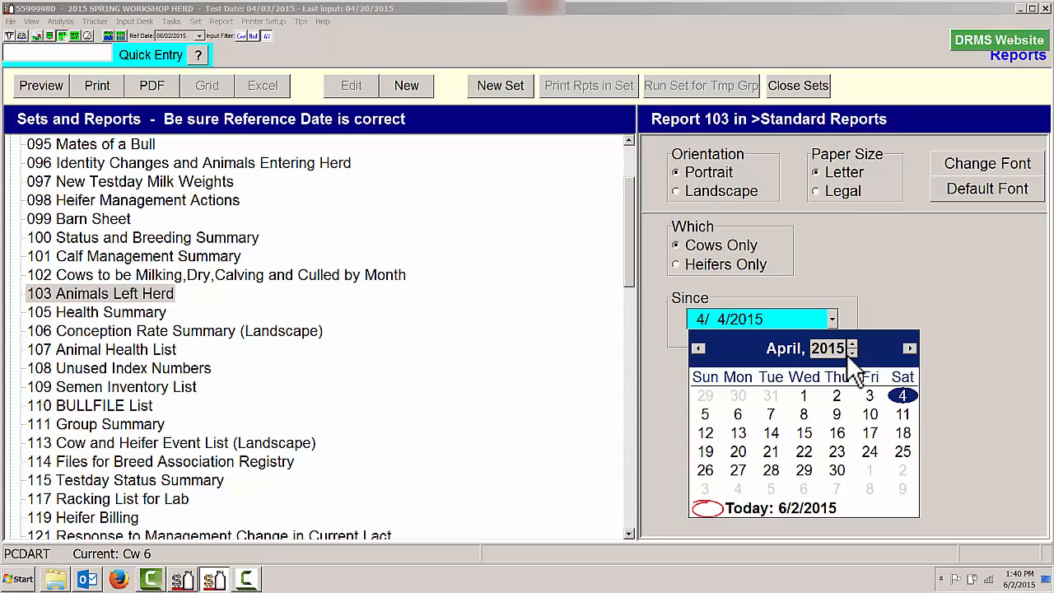
pyautogui.click(852, 354)
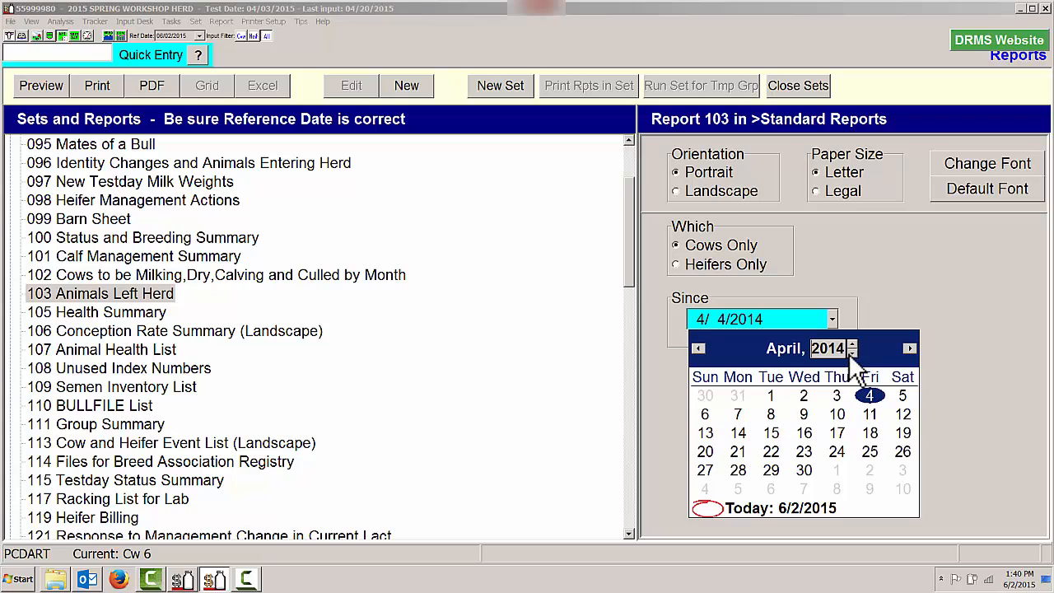
pyautogui.click(871, 393)
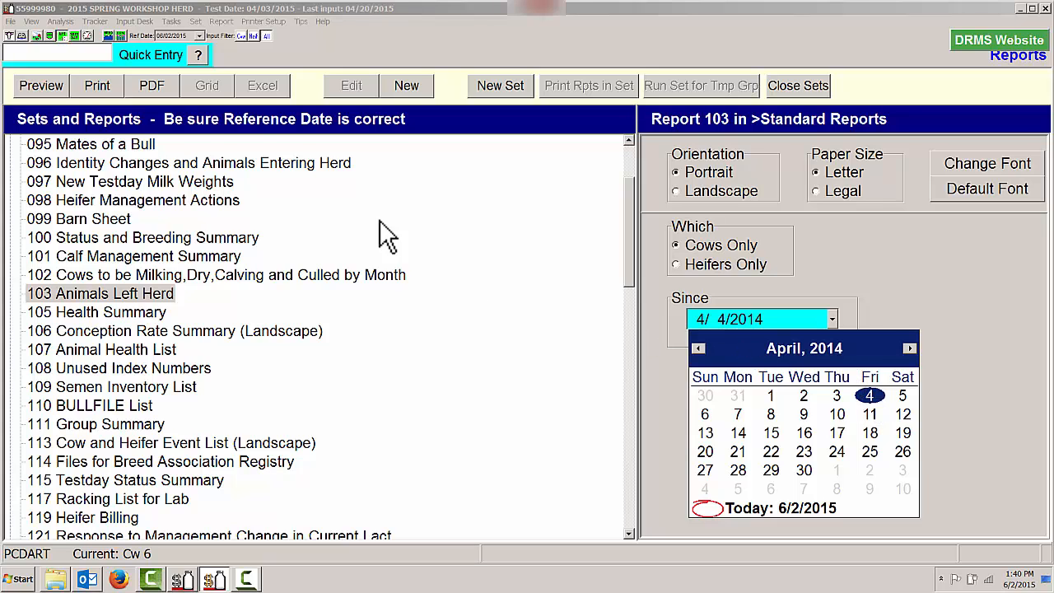
# Preview the Animals Left Herd report and review both pages, including the left-herd reason summary at the end
pyautogui.click(51, 89)
pyautogui.click(51, 89)
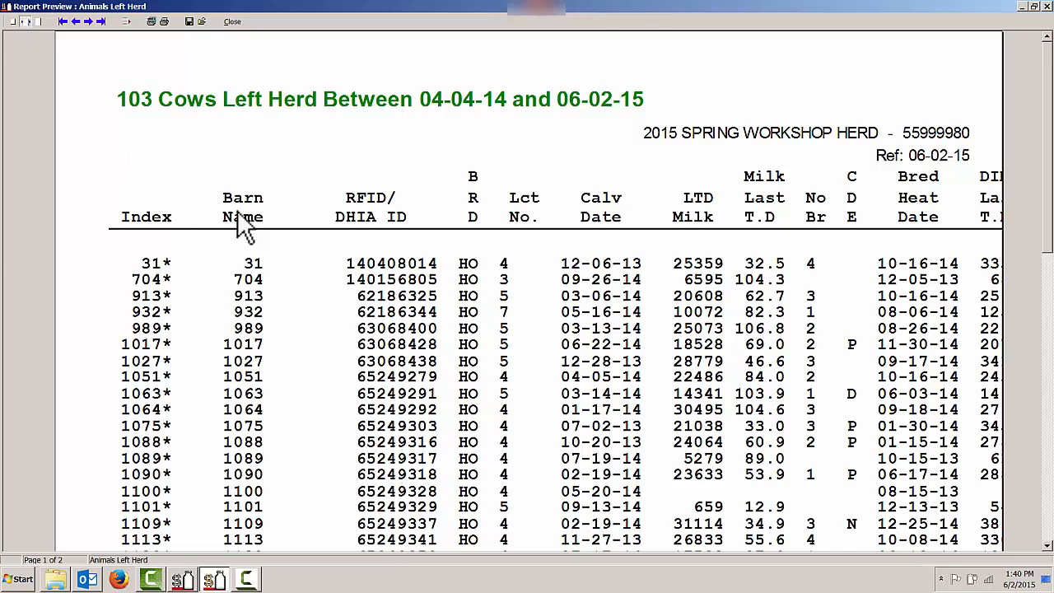
pyautogui.scroll(-3, 280, 148)
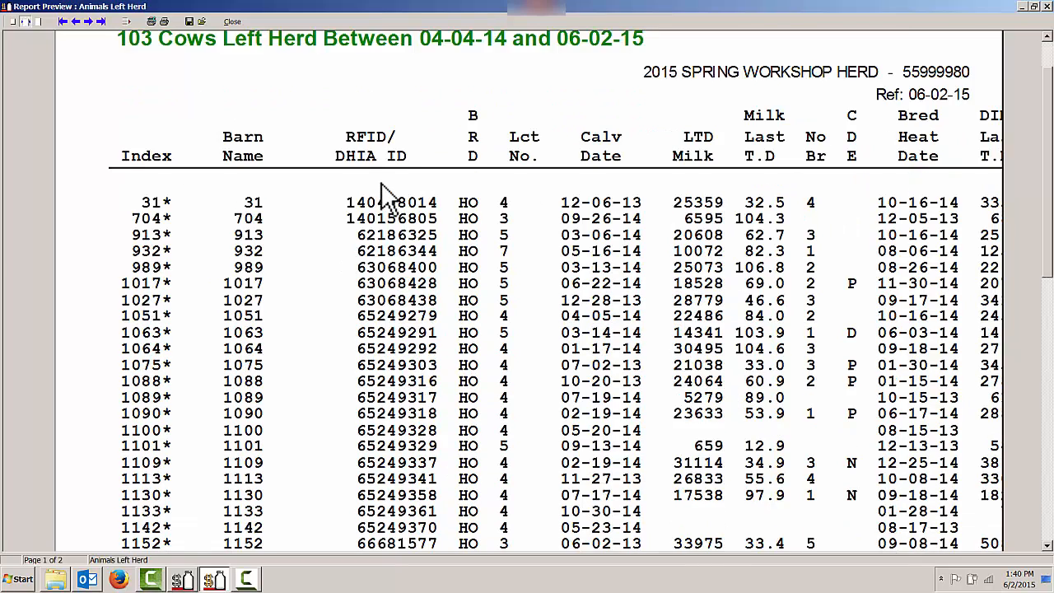
pyautogui.click(89, 21)
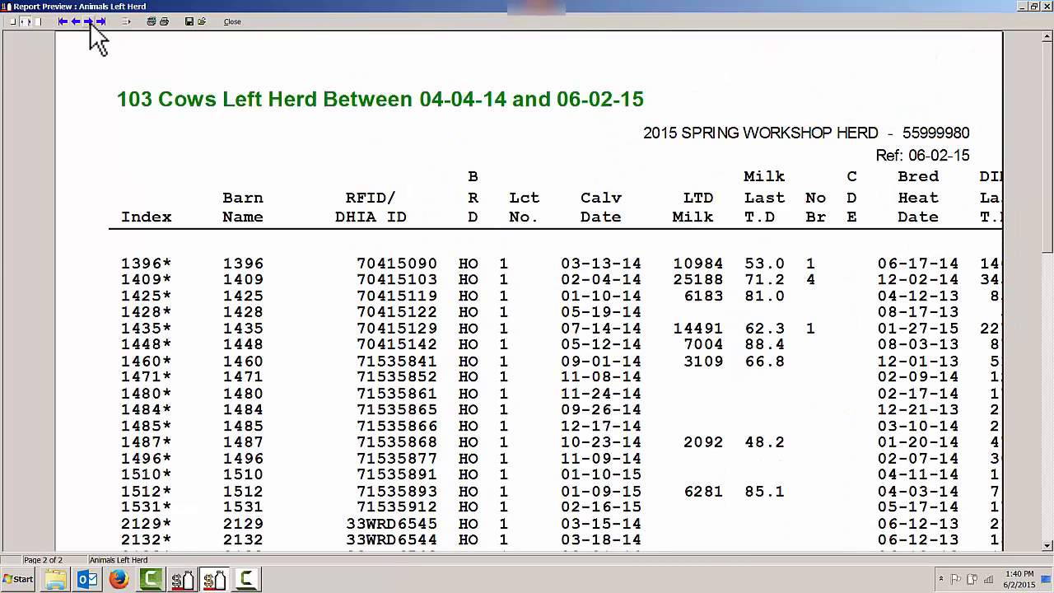
pyautogui.scroll(-10, 132, 107)
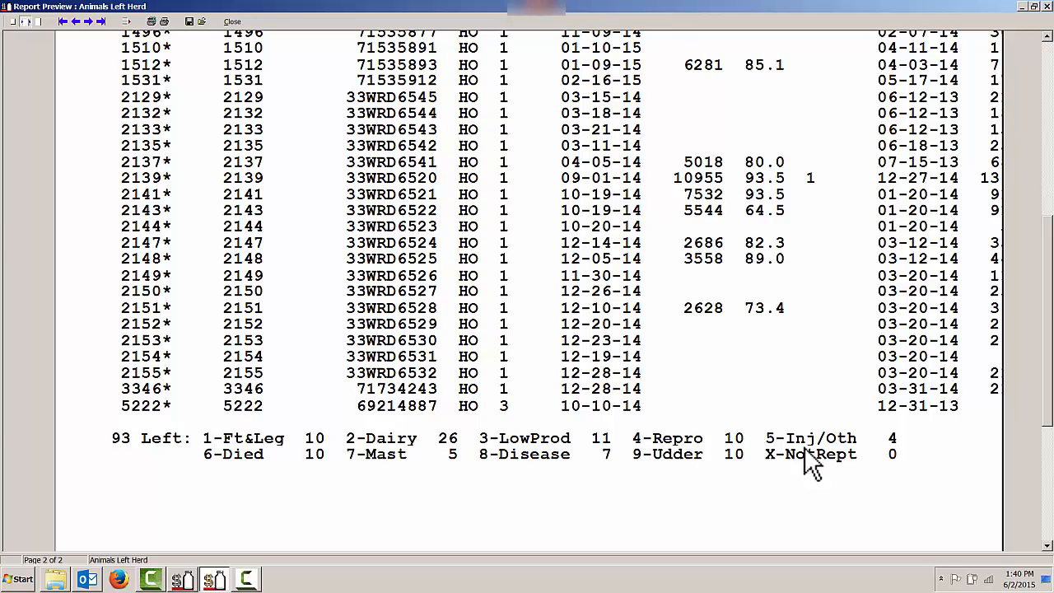
pyautogui.click(232, 22)
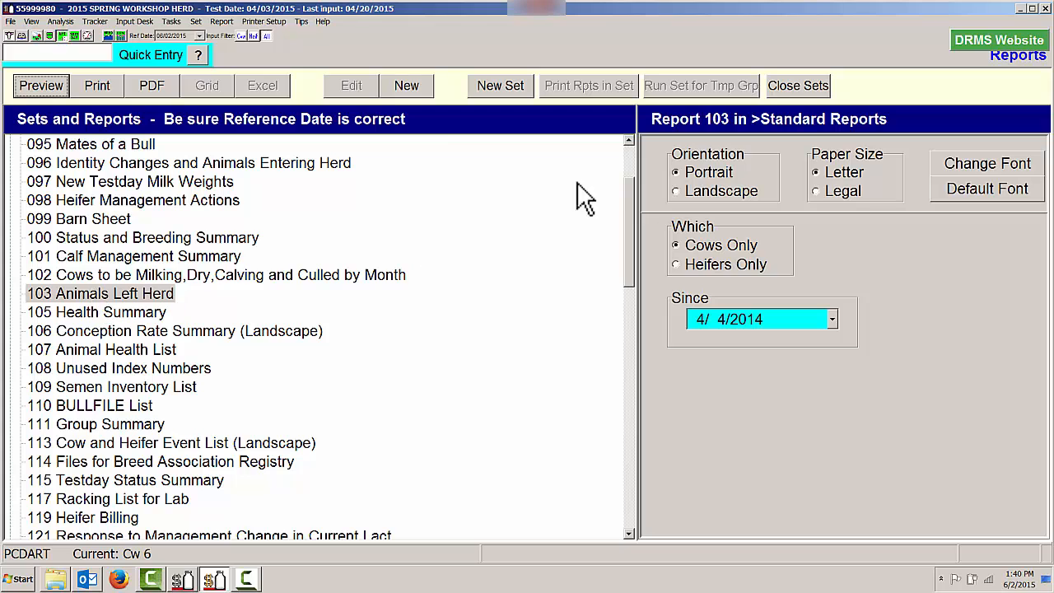
# Change the font size of the Animals Left Herd report to 9
pyautogui.click(969, 164)
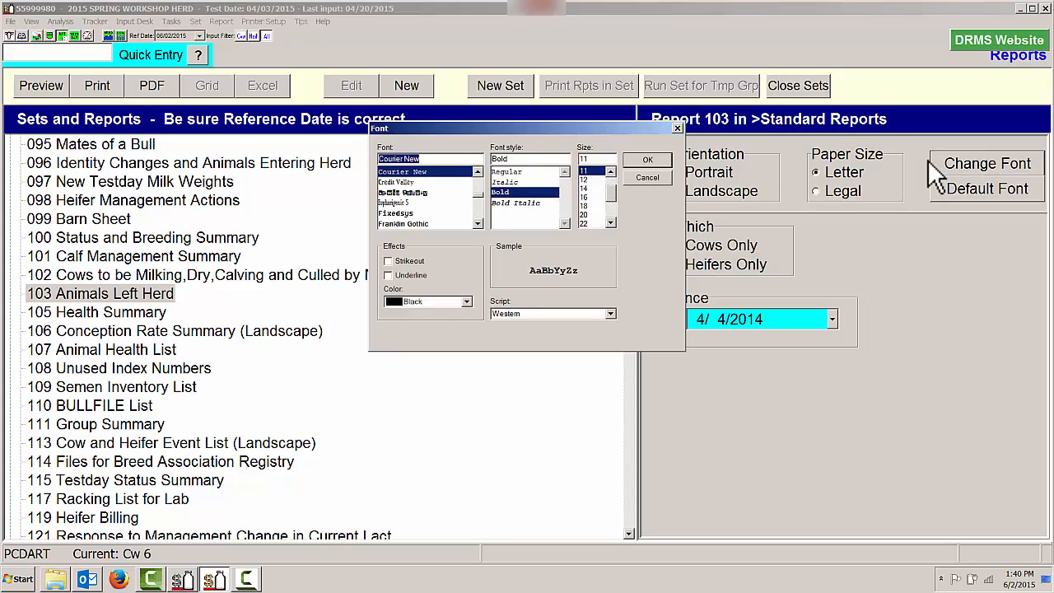
pyautogui.click(609, 172)
pyautogui.click(609, 172)
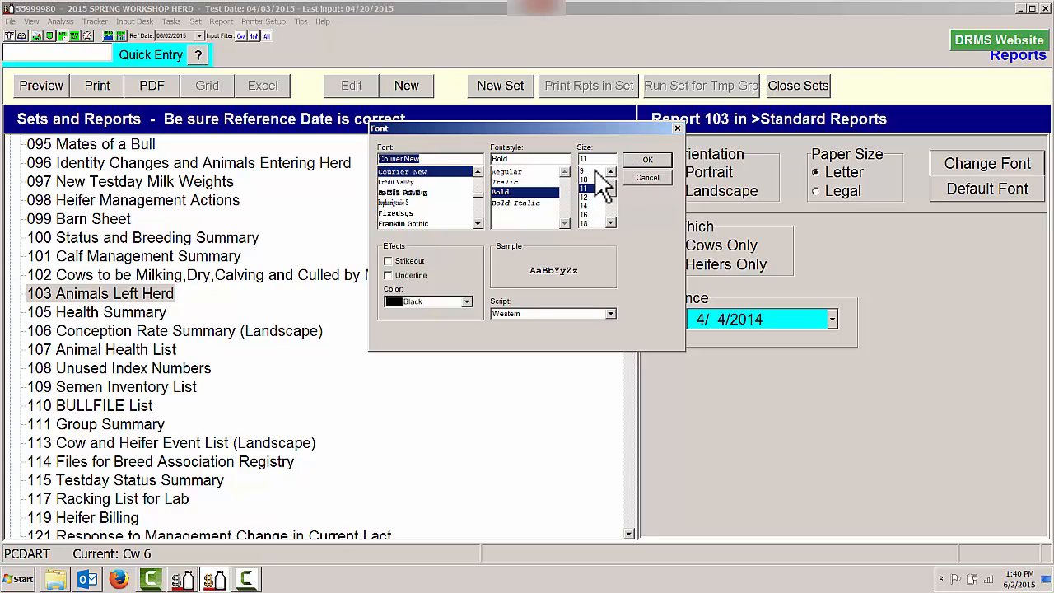
pyautogui.click(595, 171)
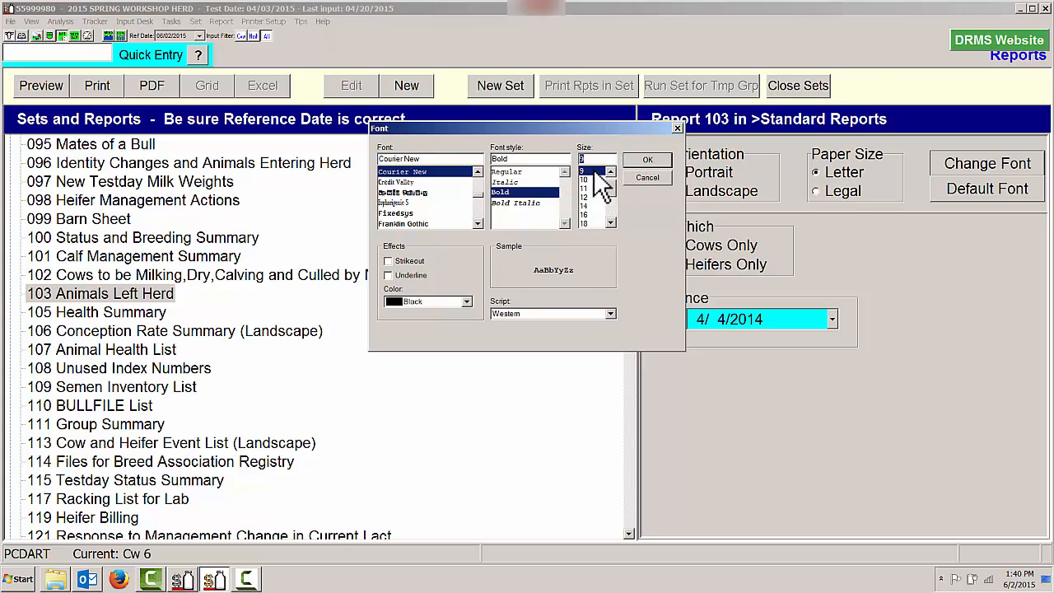
pyautogui.click(650, 159)
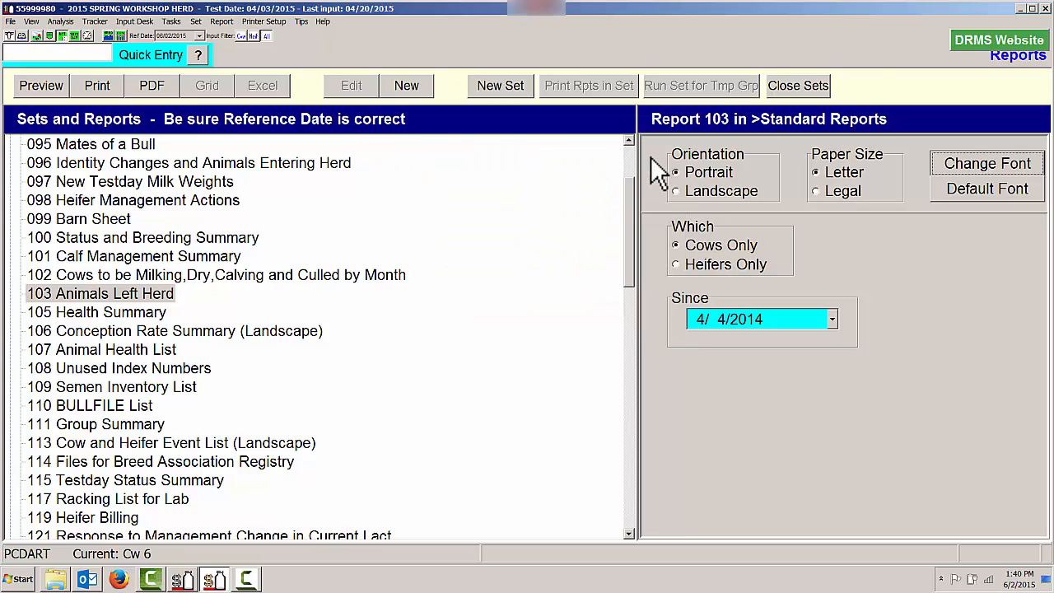
# Preview the Animals Left Herd report again and check that its columns fit the page width
pyautogui.click(43, 85)
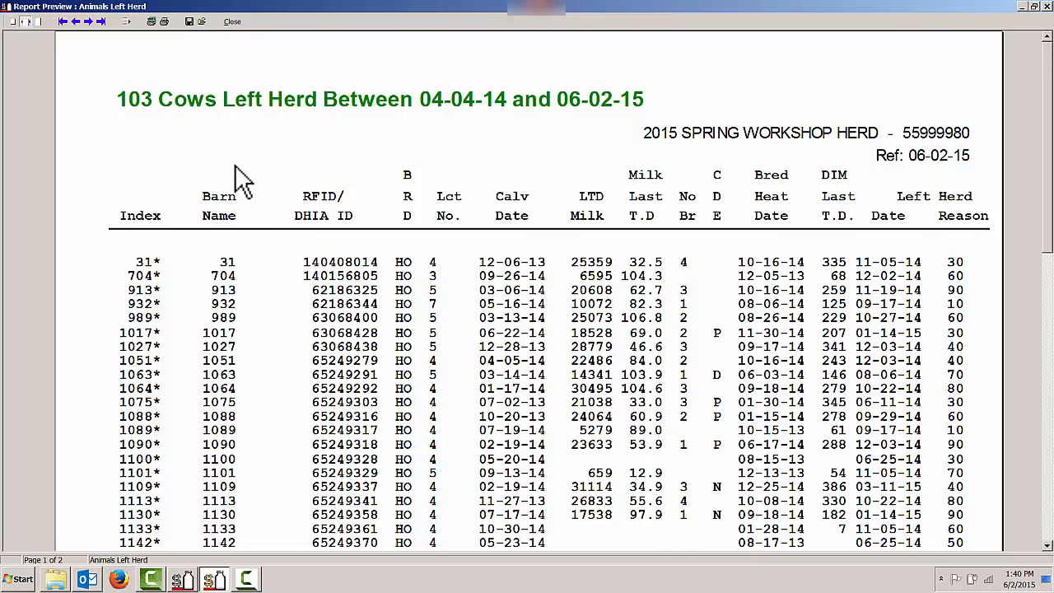
pyautogui.scroll(-1, 165, 213)
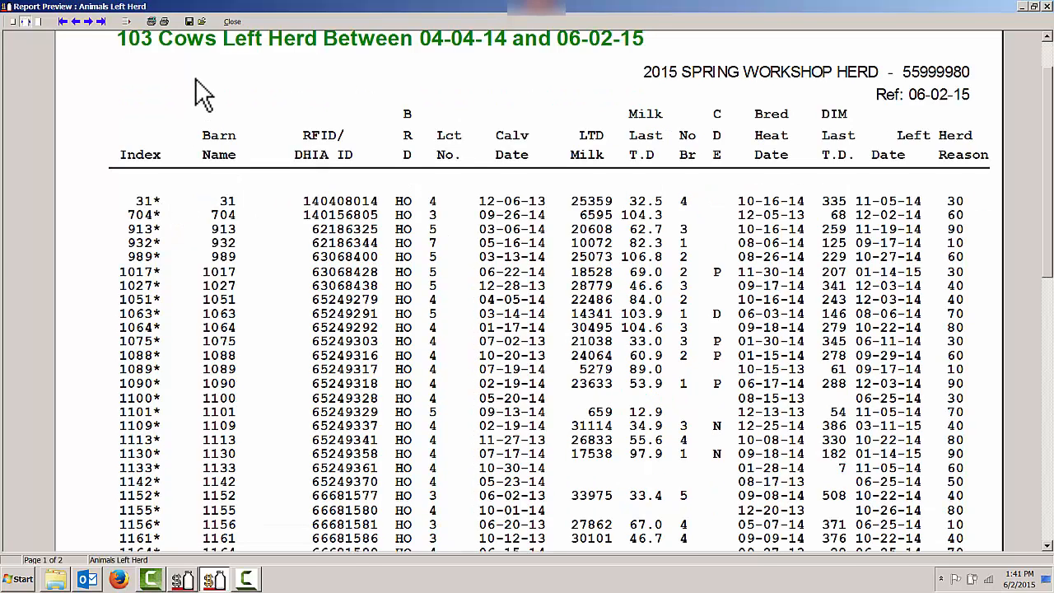
pyautogui.click(233, 23)
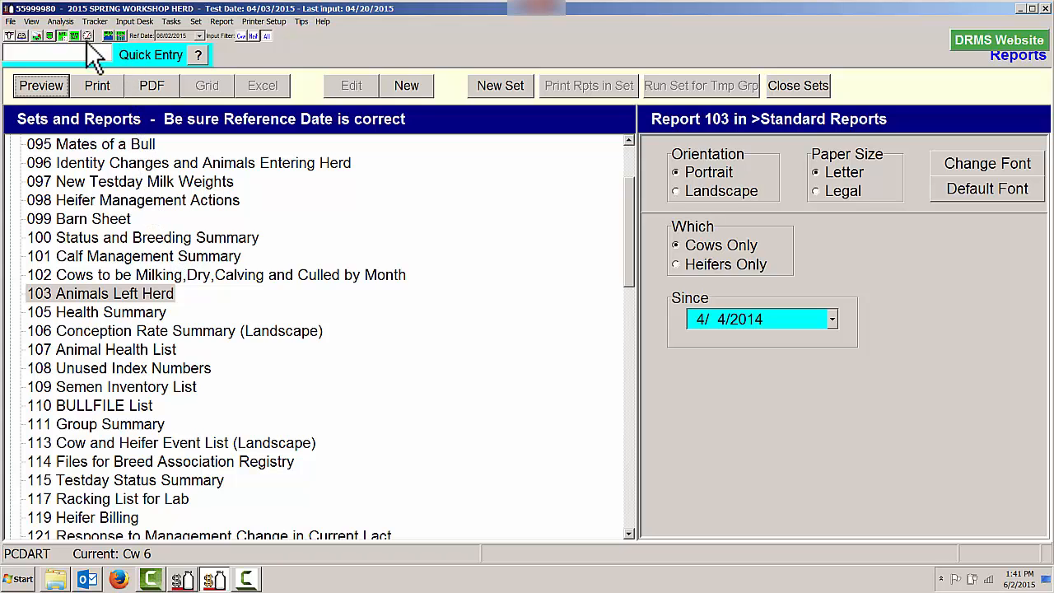
# Create a new report titled "cows left herd in 365 days" listing items 050 Index and 101 Left-herd date/reason, and preview it
pyautogui.click(406, 88)
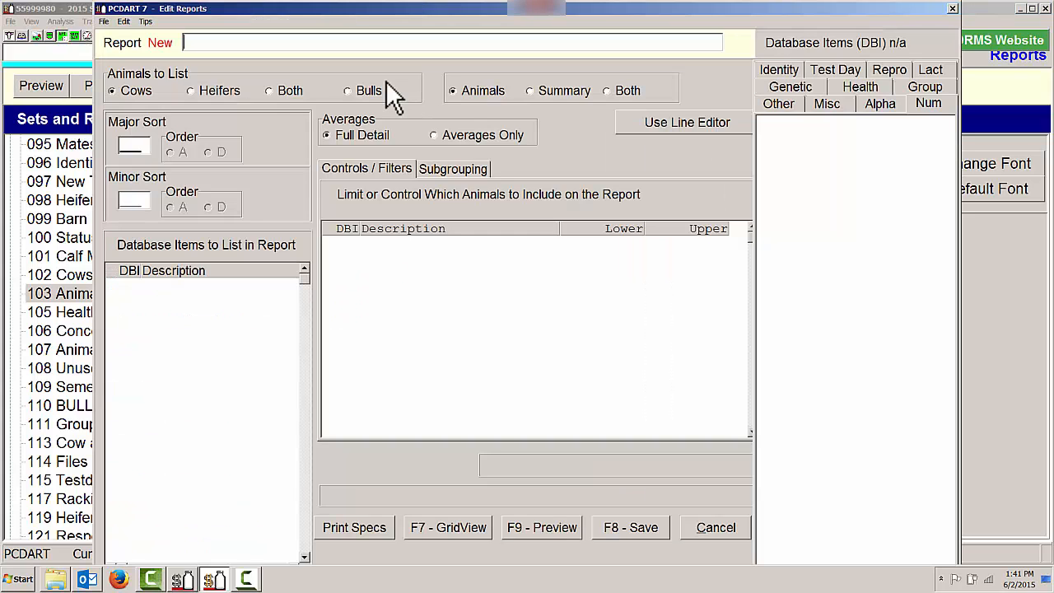
pyautogui.write('cows left herd in 365 days')
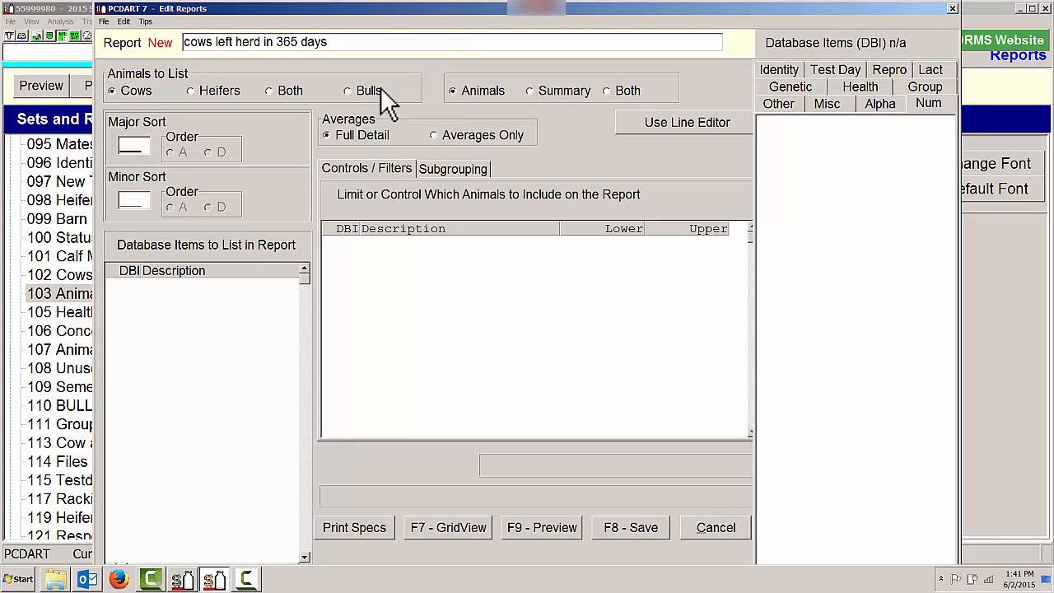
pyautogui.click(141, 289)
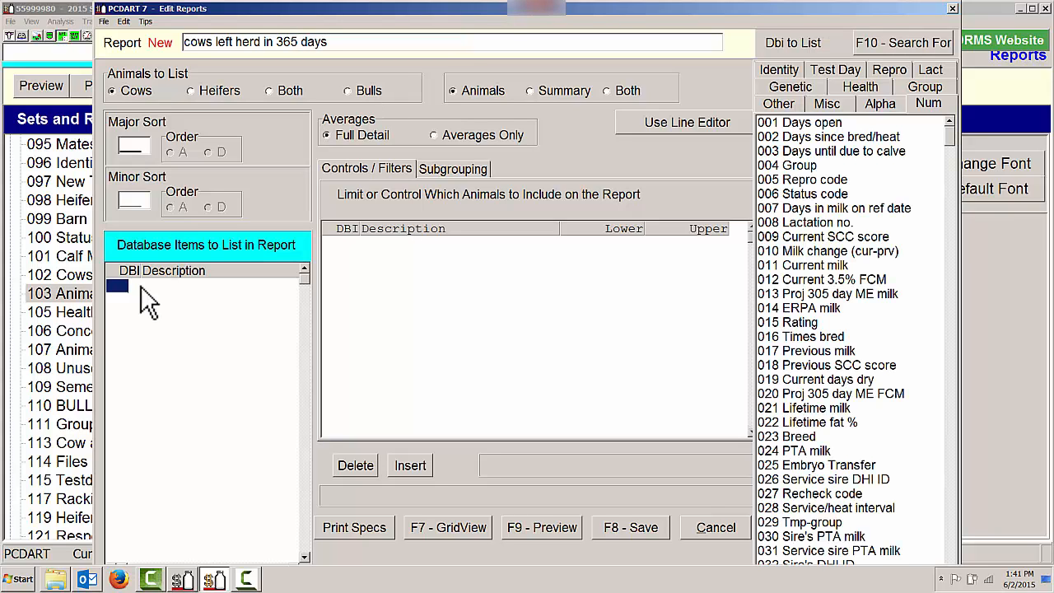
pyautogui.write('50')
pyautogui.write('101')
pyautogui.press('Return')
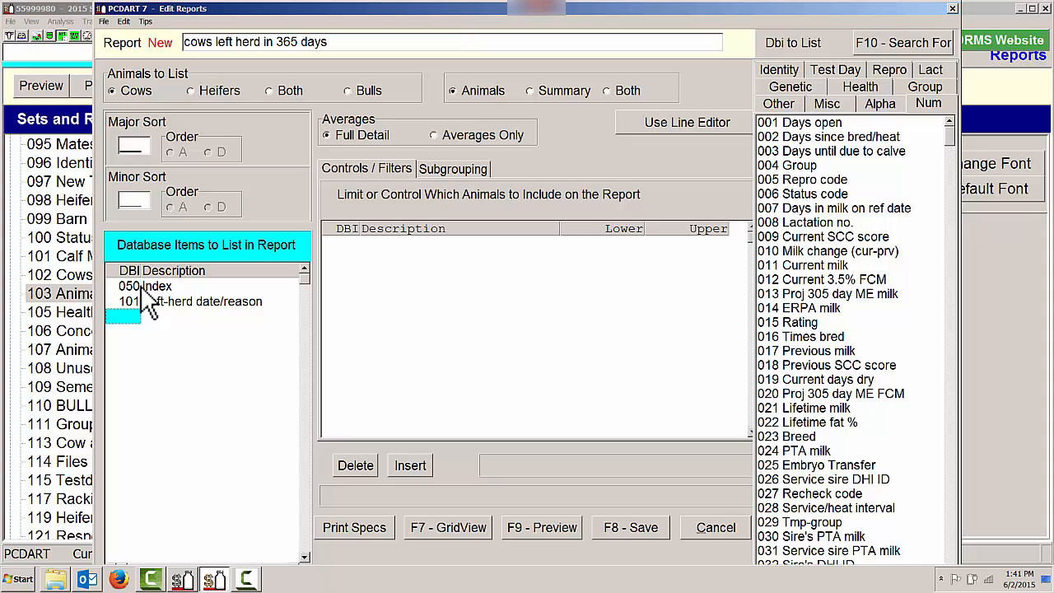
pyautogui.click(532, 530)
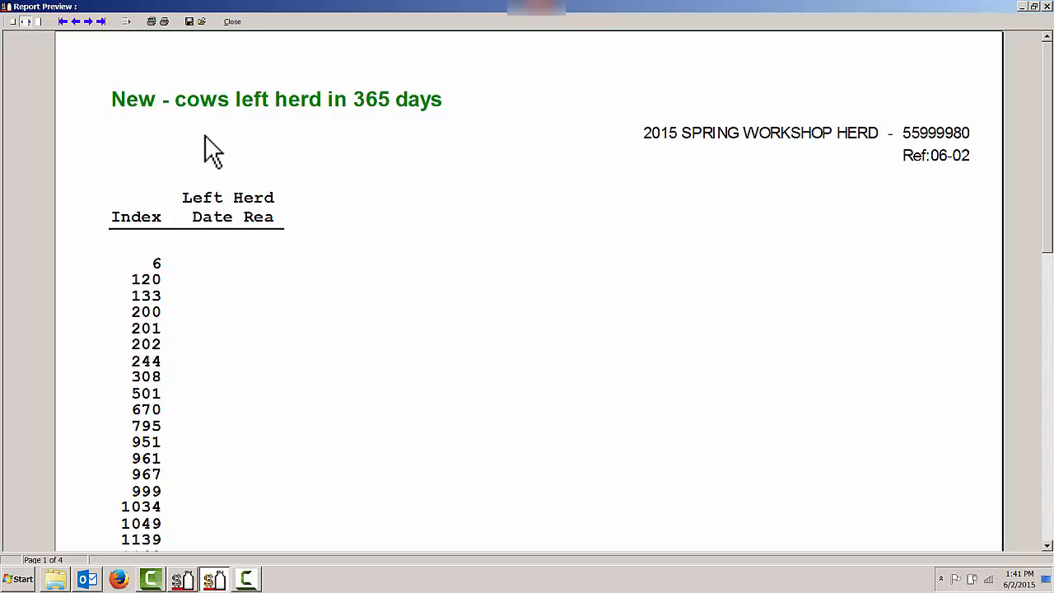
pyautogui.click(232, 22)
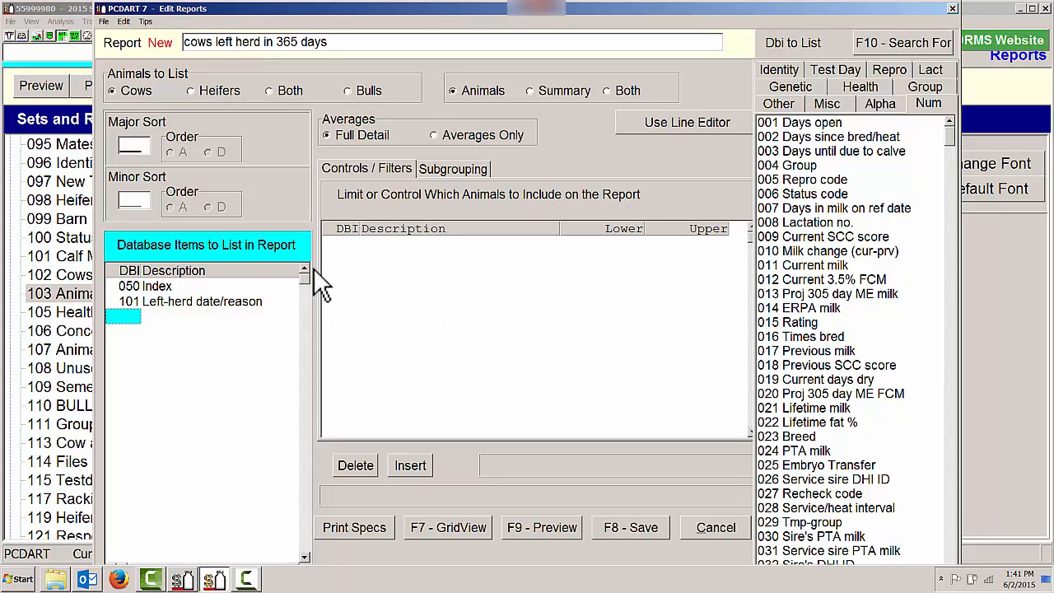
# Limit the report with a control on item 034 Reason left herd, from 1 to X
pyautogui.click(354, 247)
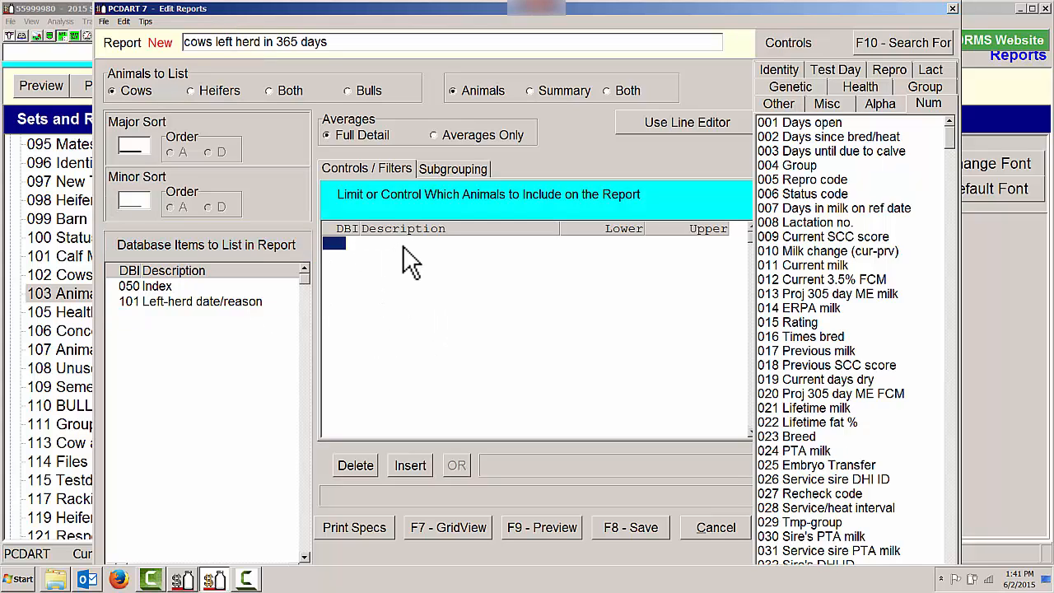
pyautogui.write('34')
pyautogui.press('Return')
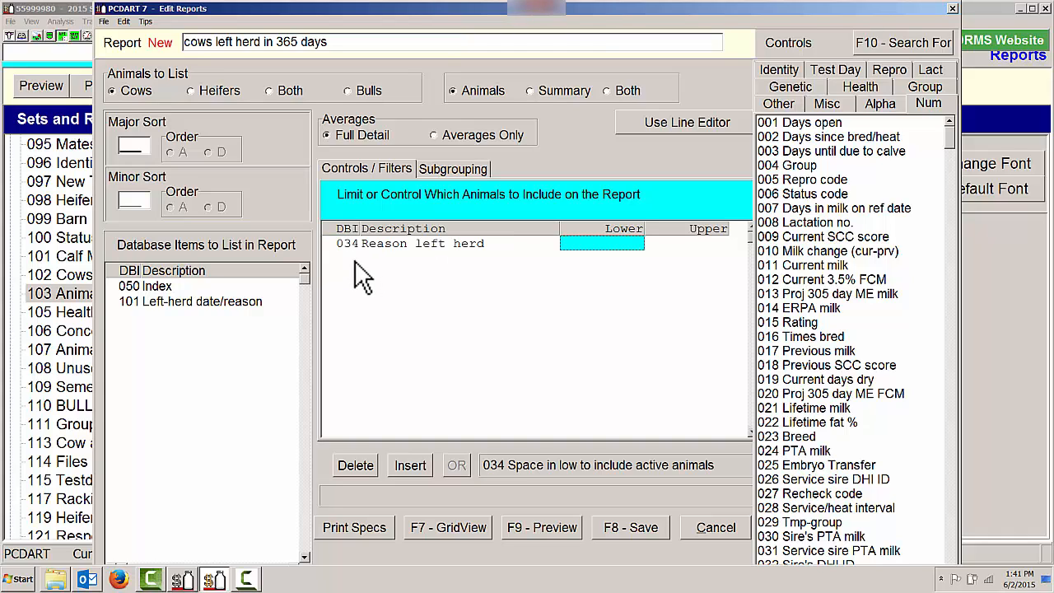
pyautogui.write('1')
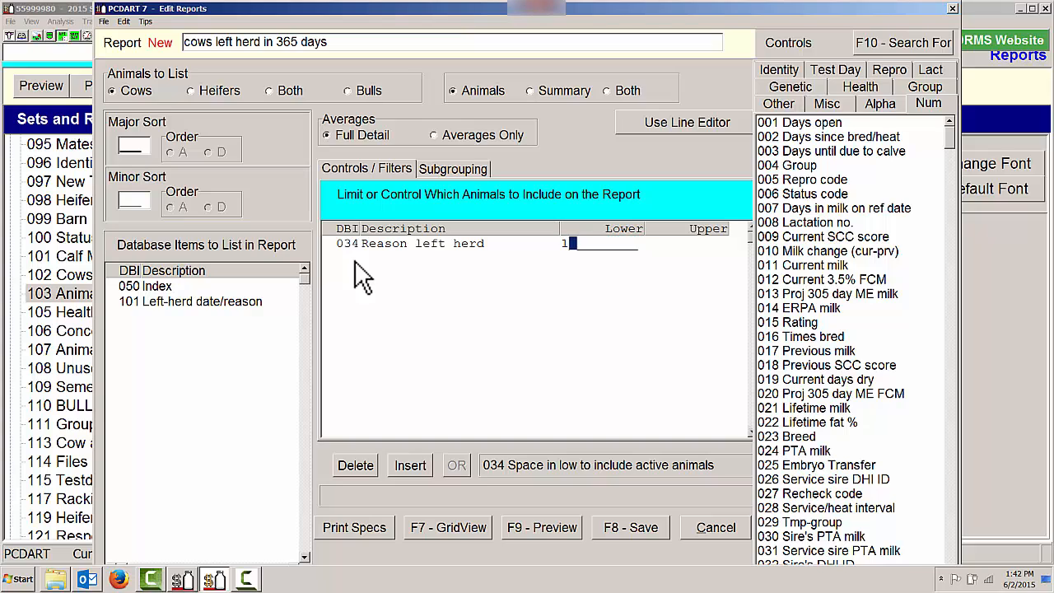
pyautogui.press('Return')
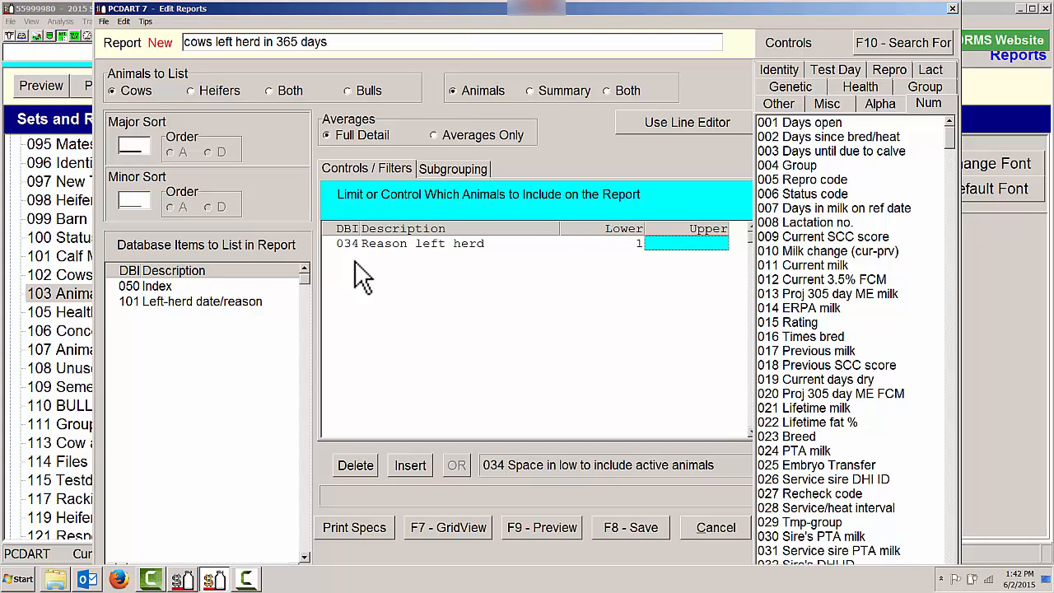
pyautogui.write('X')
pyautogui.press('Return')
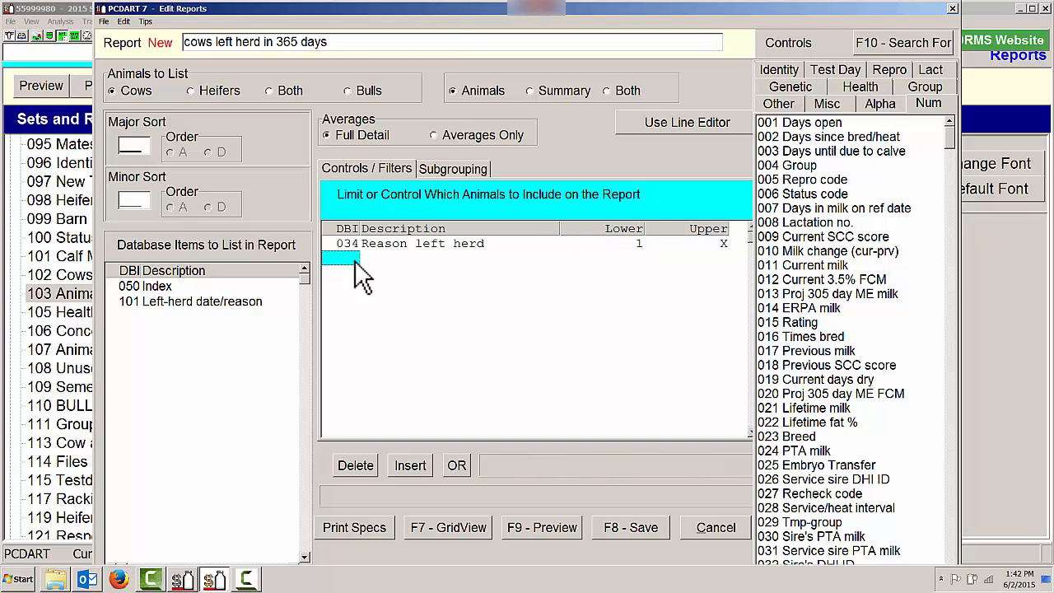
# Add a control on item 035 Days since left herd, from 1 to 365, and preview the filtered report
pyautogui.write('035')
pyautogui.press('Return')
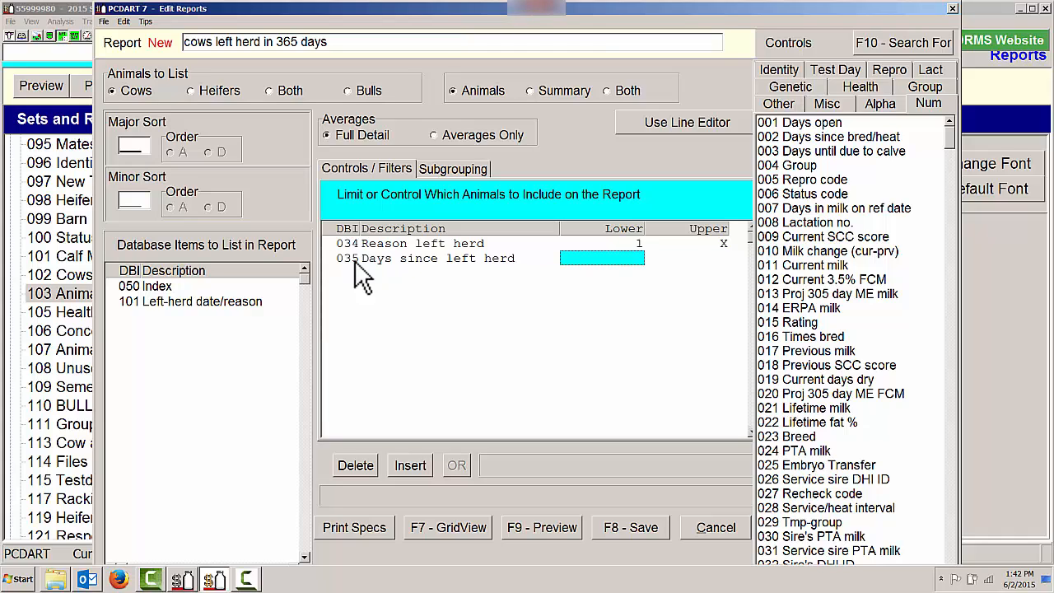
pyautogui.write('1')
pyautogui.press('Return')
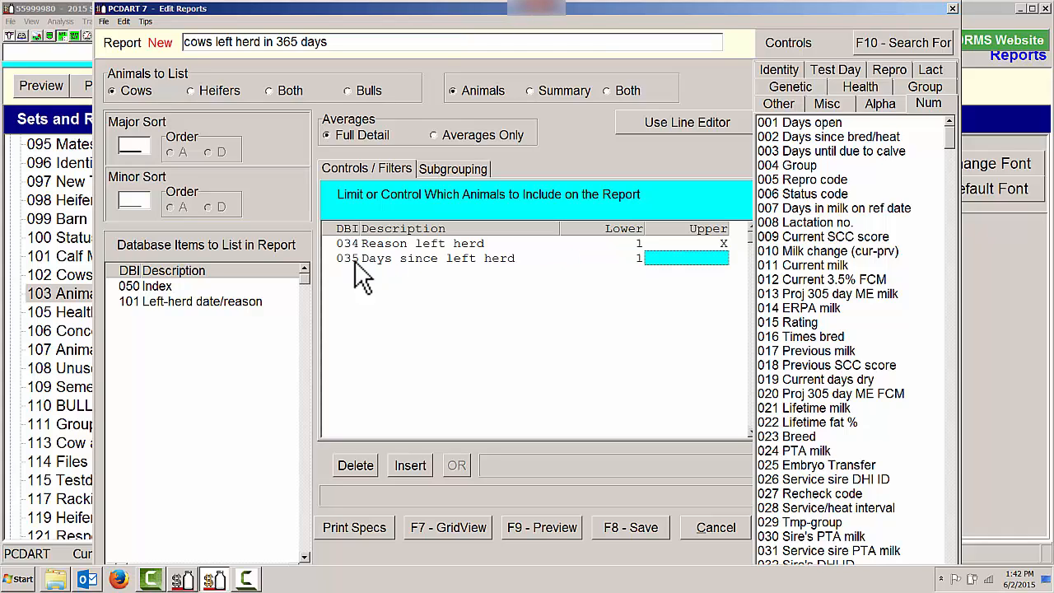
pyautogui.write('365')
pyautogui.press('Return')
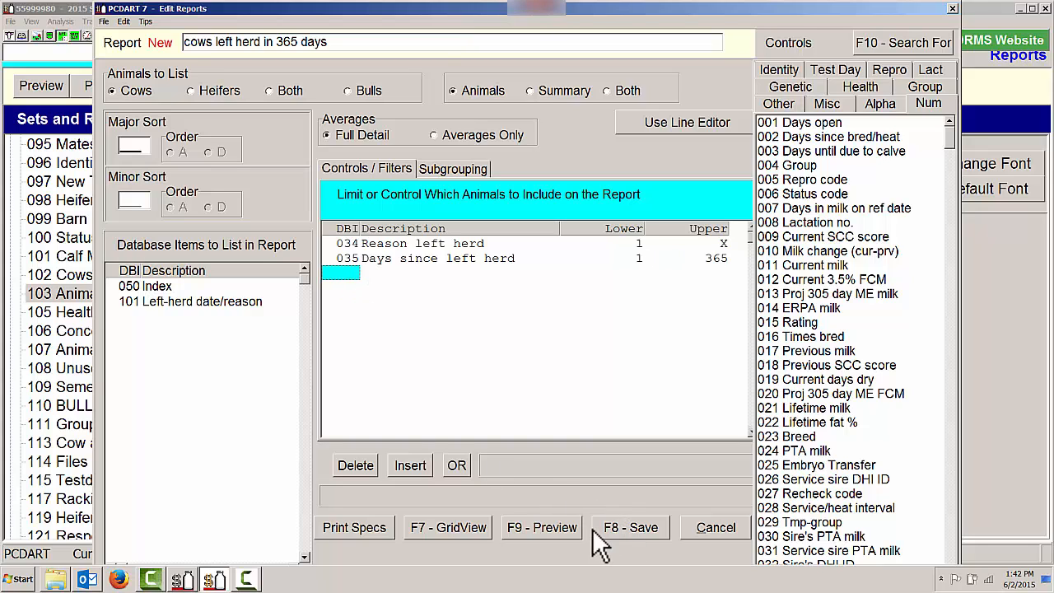
pyautogui.click(567, 528)
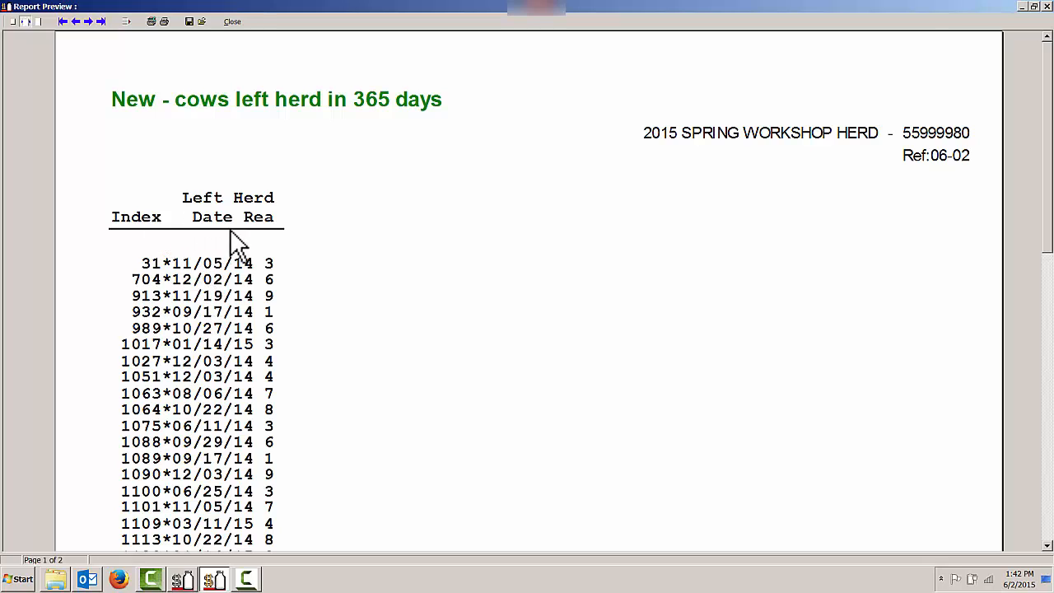
pyautogui.click(234, 24)
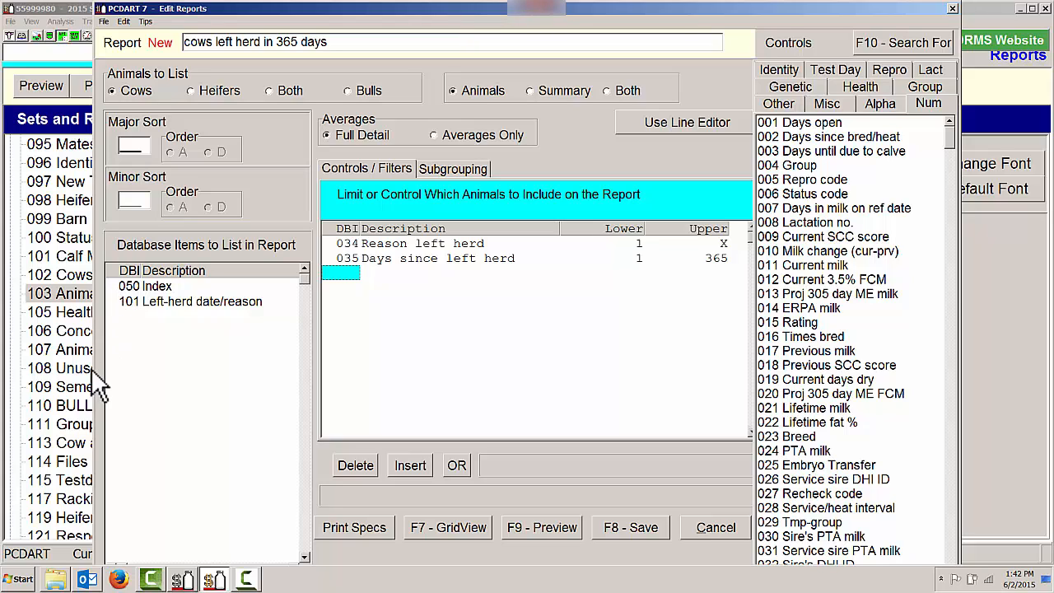
# Append items 105 Vertical line, 076 Lact to date milk, 164 Proj 305 day act milk and 231 Prev lact 305d act milk to the report list
pyautogui.click(128, 316)
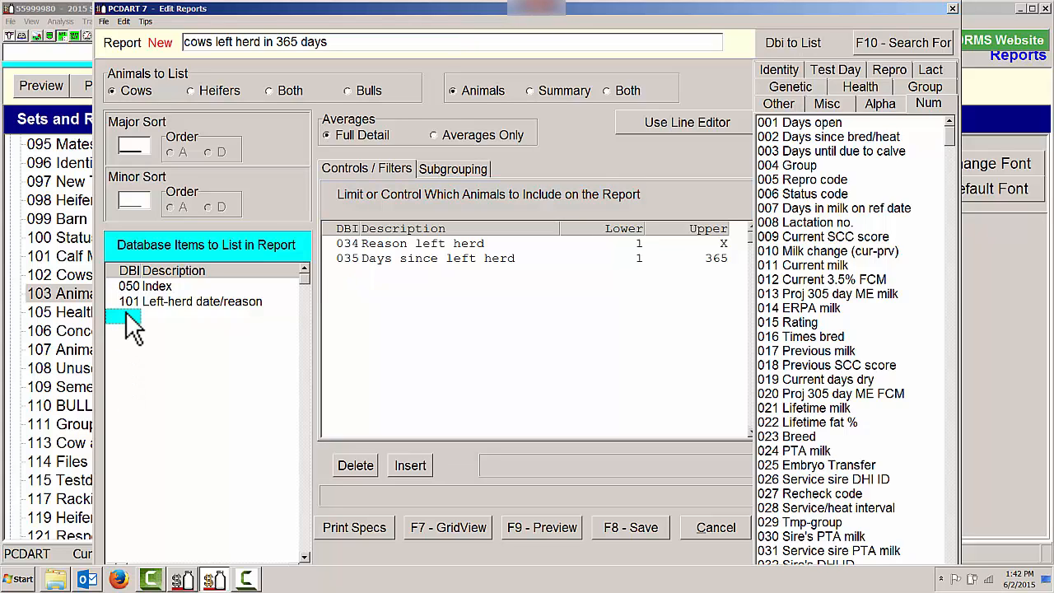
pyautogui.write('105')
pyautogui.press('Return')
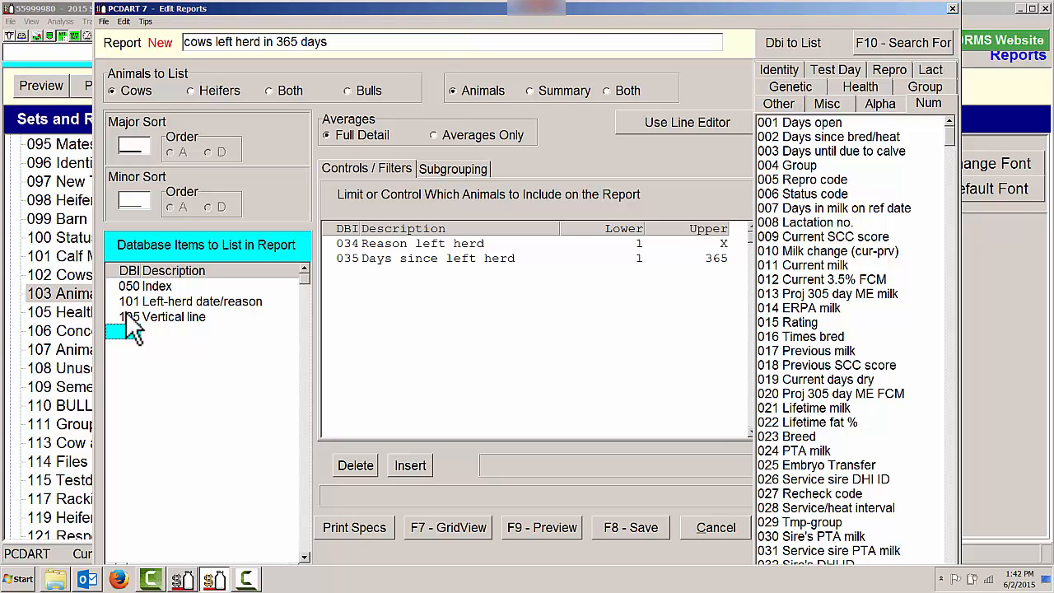
pyautogui.write('76')
pyautogui.press('Return')
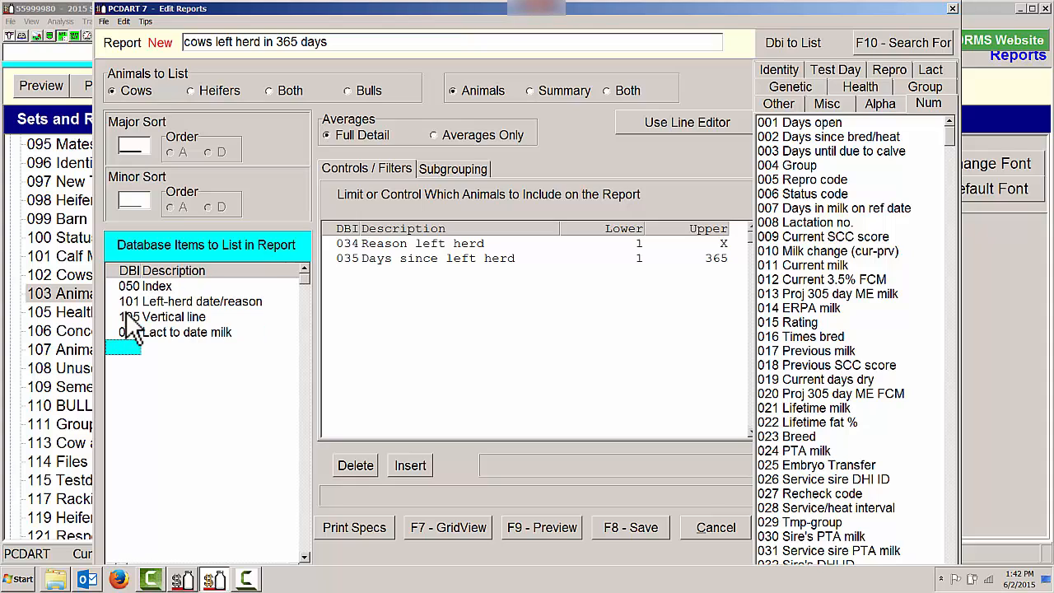
pyautogui.write('164')
pyautogui.press('Return')
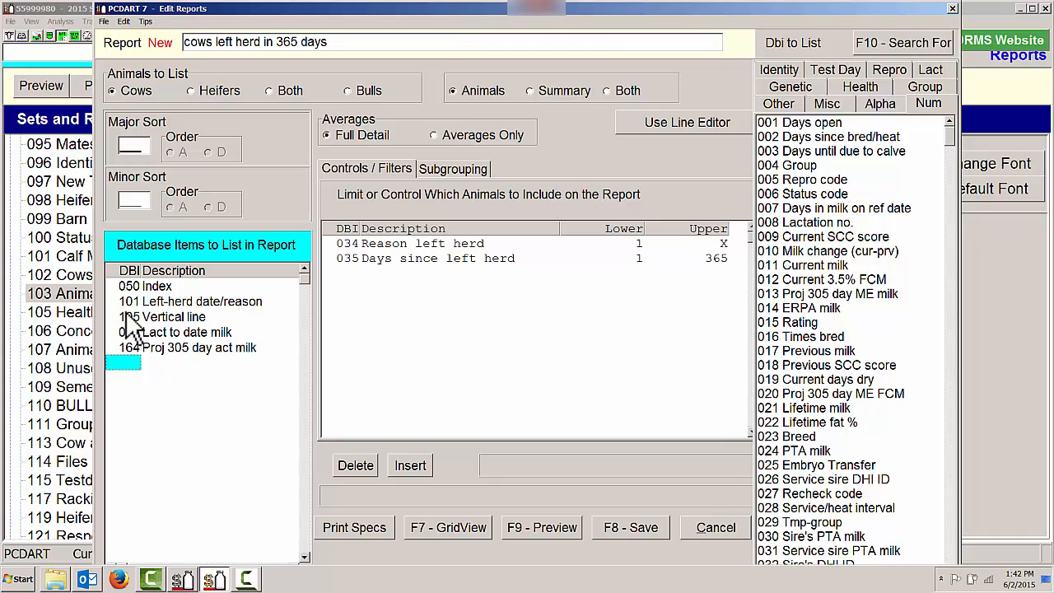
pyautogui.write('231')
pyautogui.press('Return')
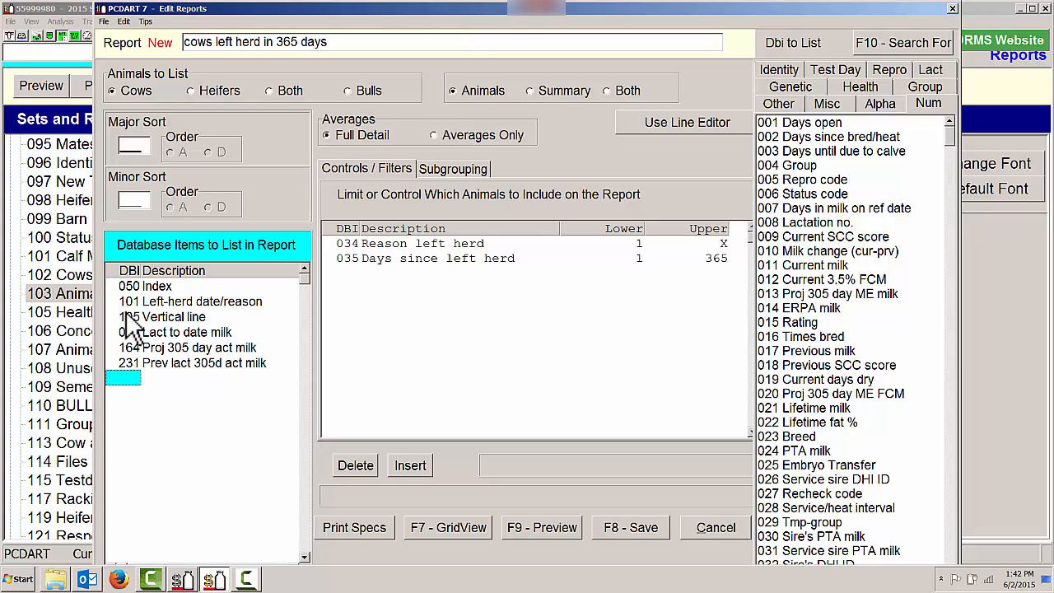
# Append items 101 Left-herd date/reason, 086 Times bred/date and another 101 Left-herd date/reason to the end of the report list
pyautogui.write('101')
pyautogui.press('Return')
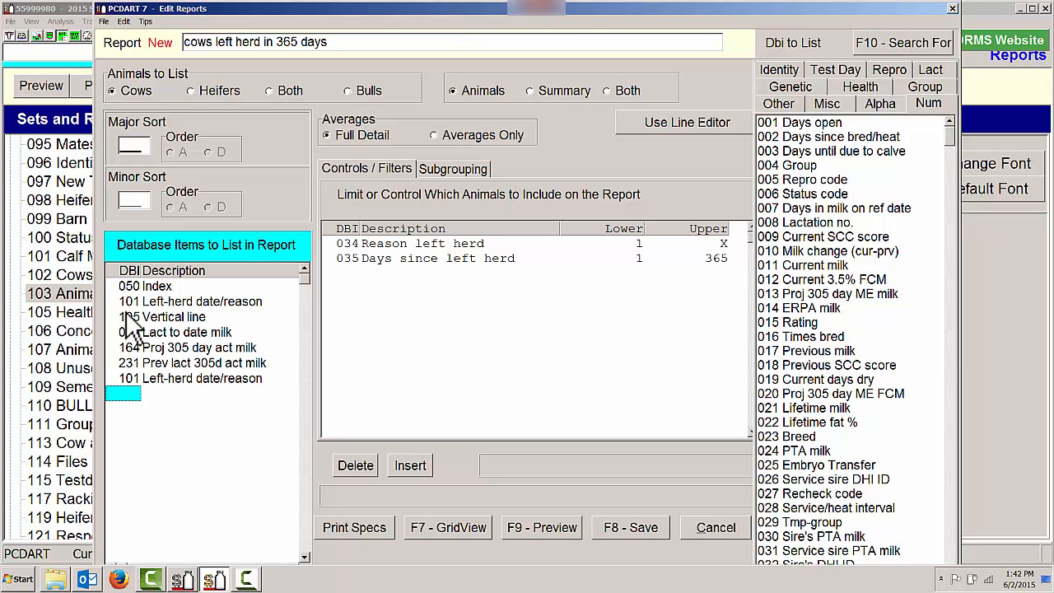
pyautogui.write('086')
pyautogui.press('Return')
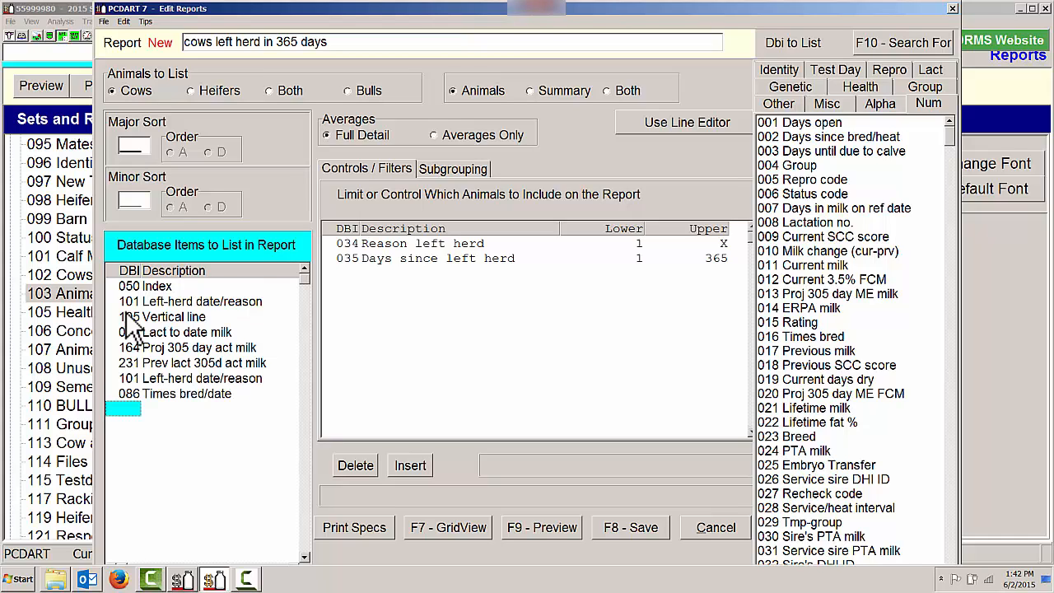
pyautogui.write('101')
pyautogui.press('Return')
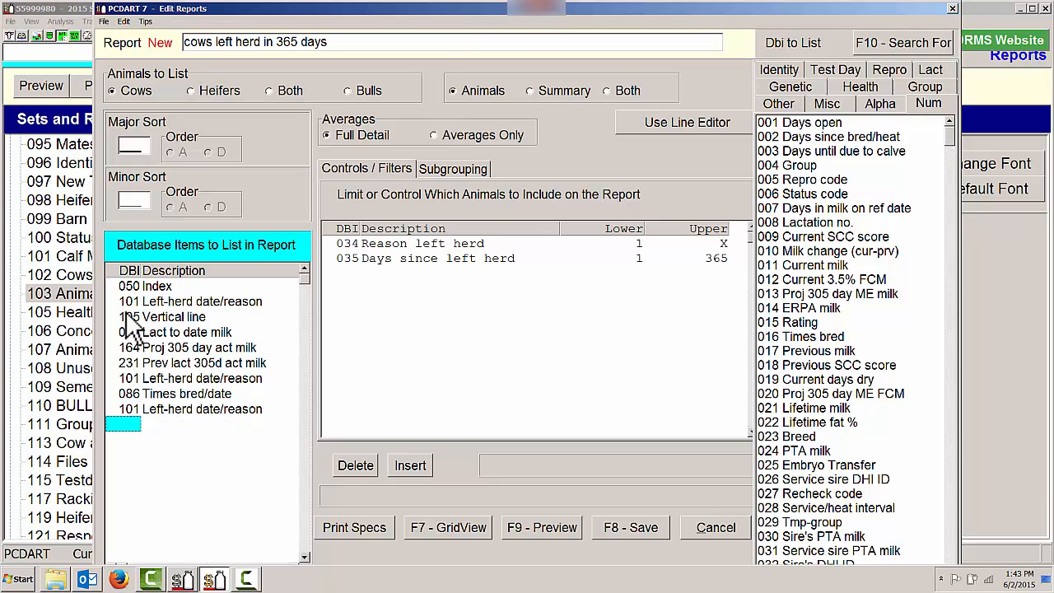
# Save the new "cows left herd in 365 days" report as number 66
pyautogui.click(638, 529)
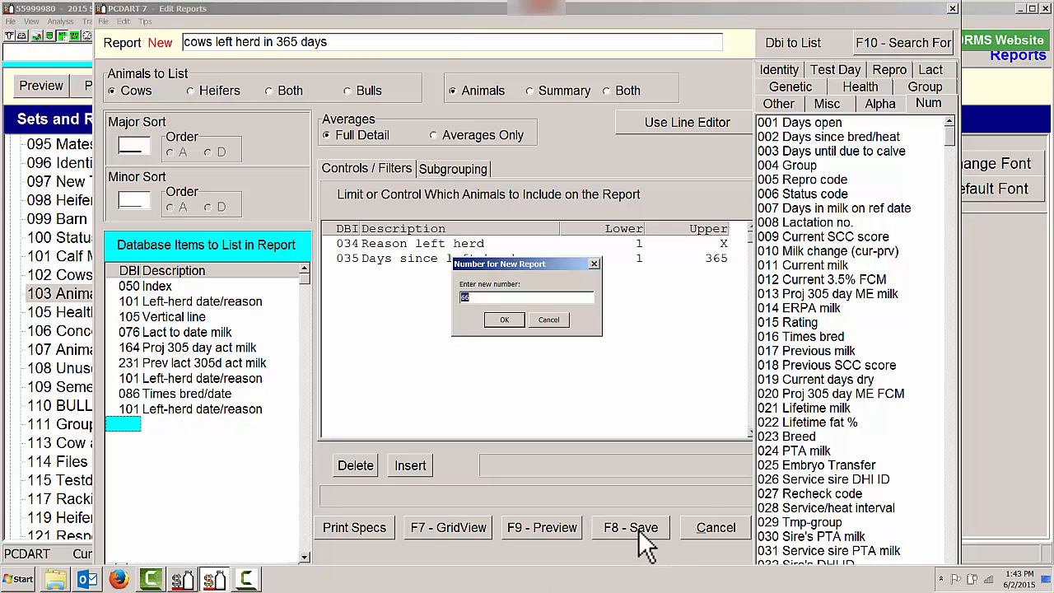
pyautogui.click(506, 320)
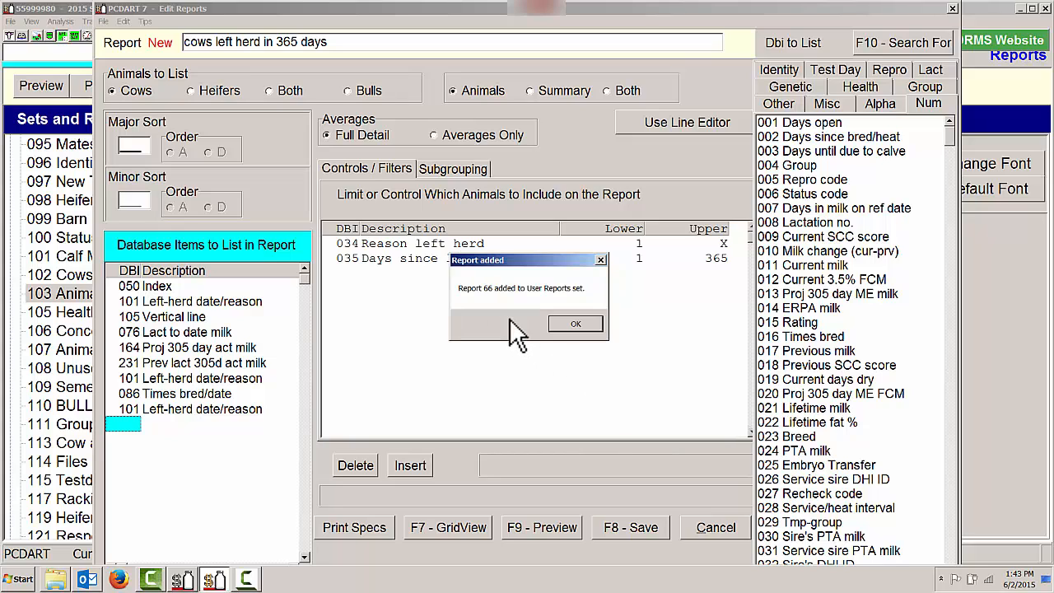
pyautogui.click(568, 323)
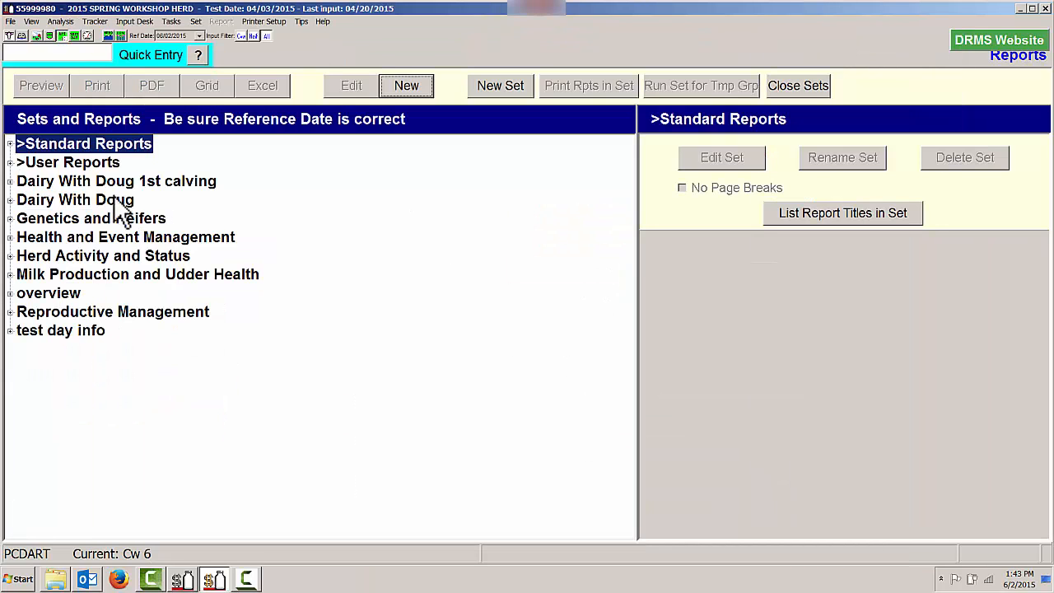
# Find report 066 "cows left herd in 365 days" in the User Reports set and preview its columns
pyautogui.click(11, 163)
pyautogui.scroll(-10, 70, 370)
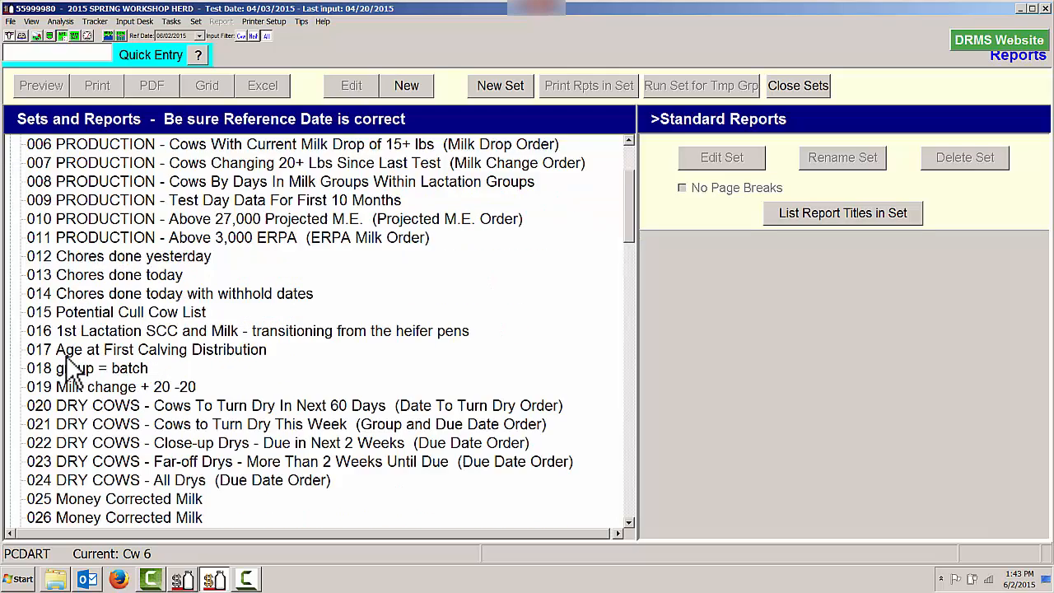
pyautogui.scroll(-7, 70, 370)
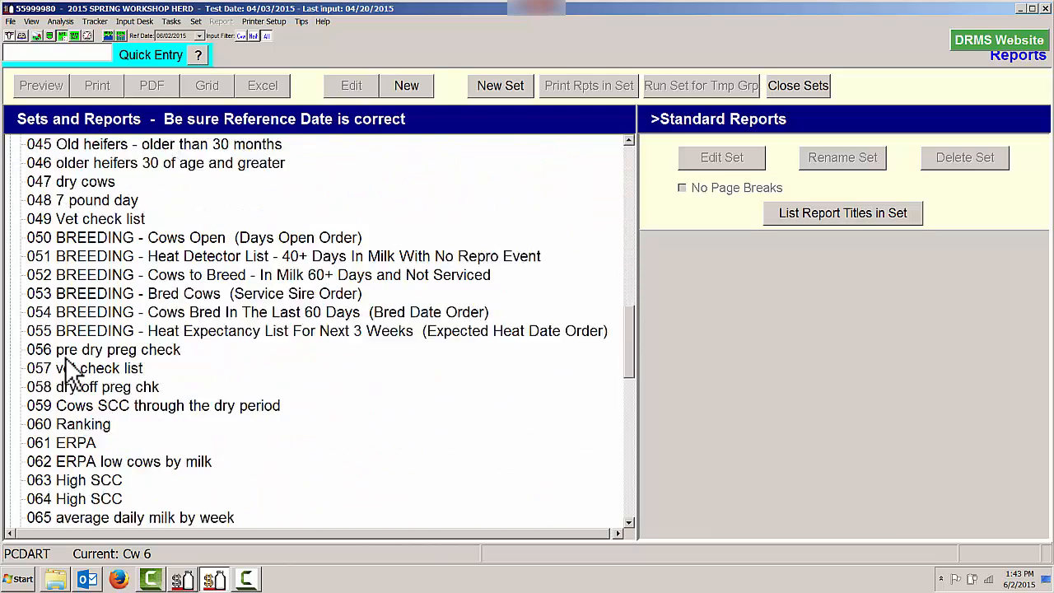
pyautogui.click(99, 424)
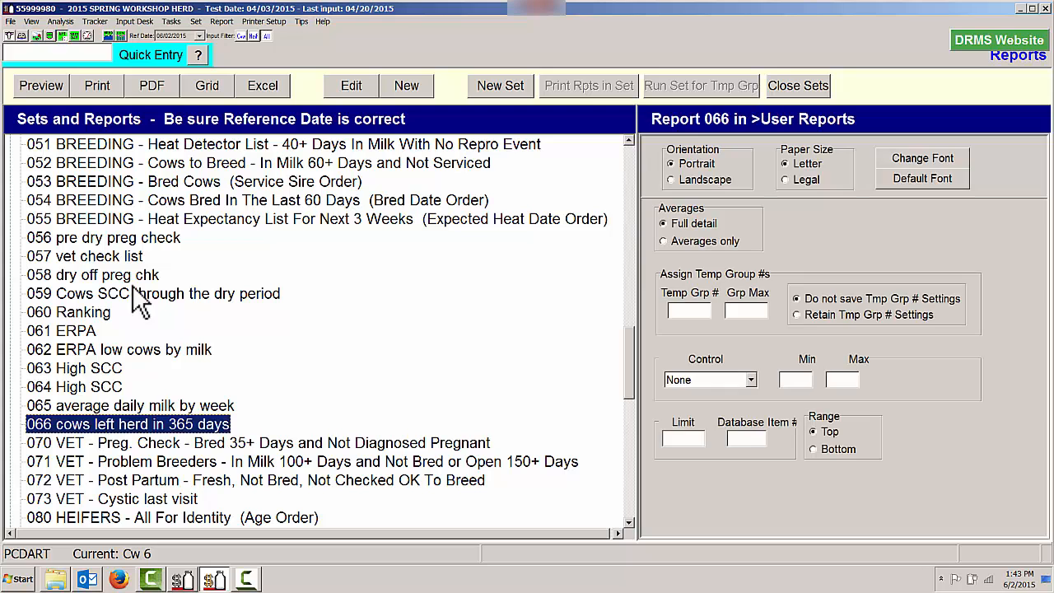
pyautogui.click(56, 90)
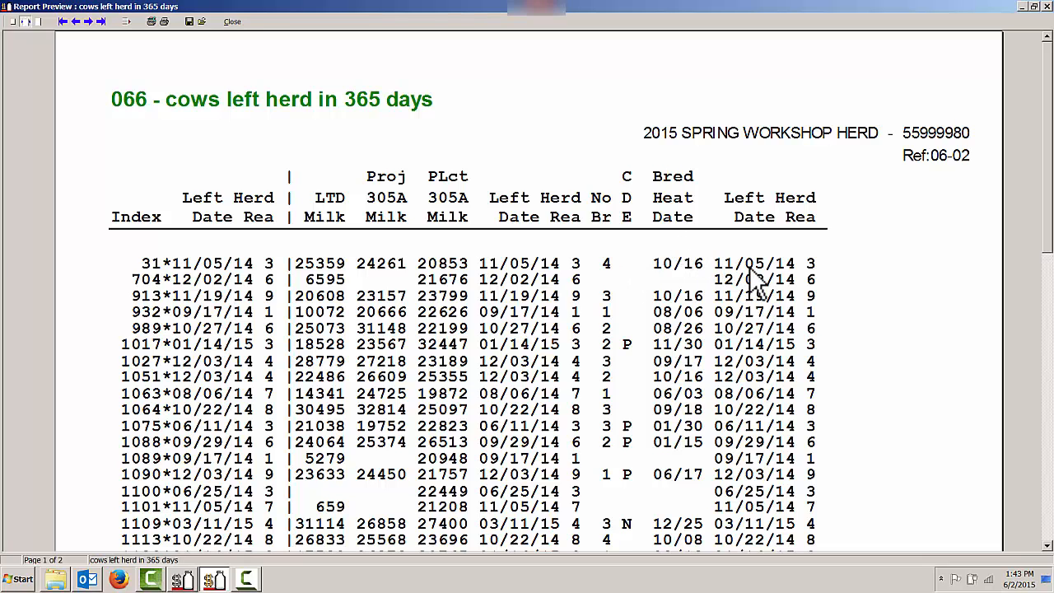
pyautogui.click(235, 21)
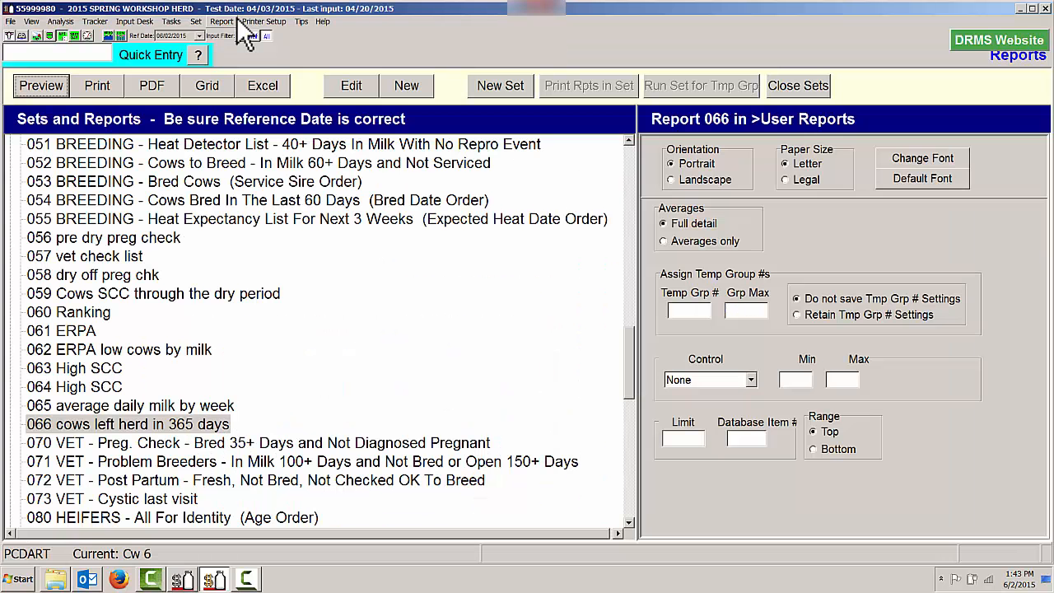
# Edit report 066 to insert item 103 2 blank spaces between Index and the first Left-herd date/reason item
pyautogui.click(354, 87)
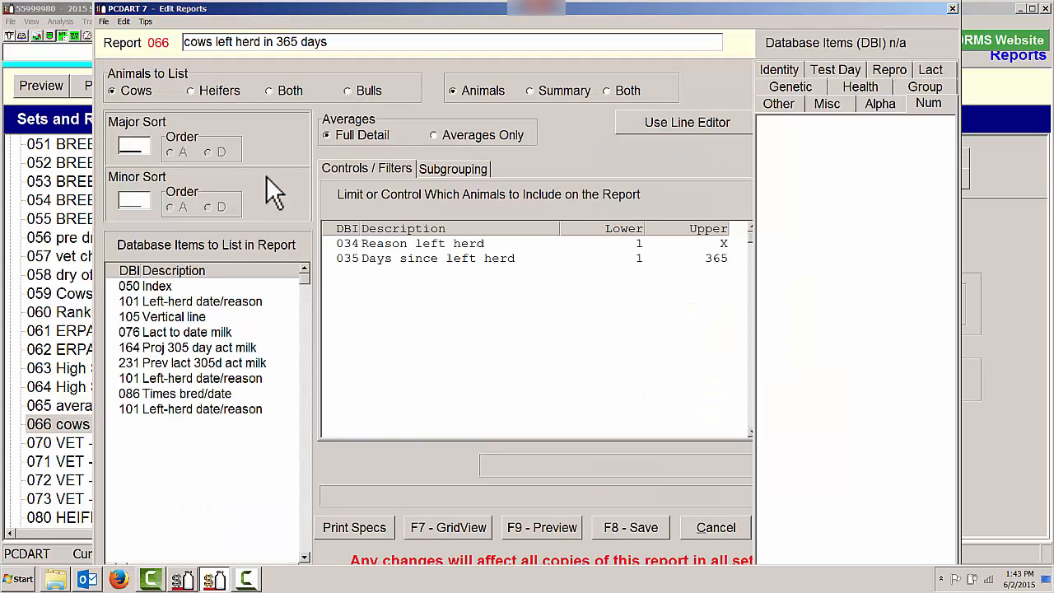
pyautogui.click(138, 303)
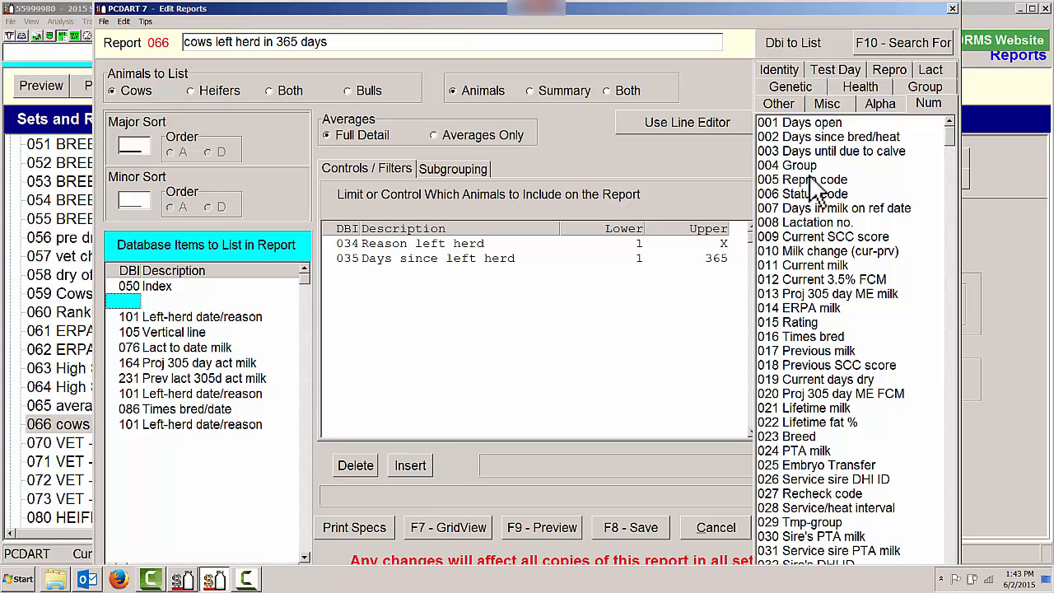
pyautogui.click(888, 44)
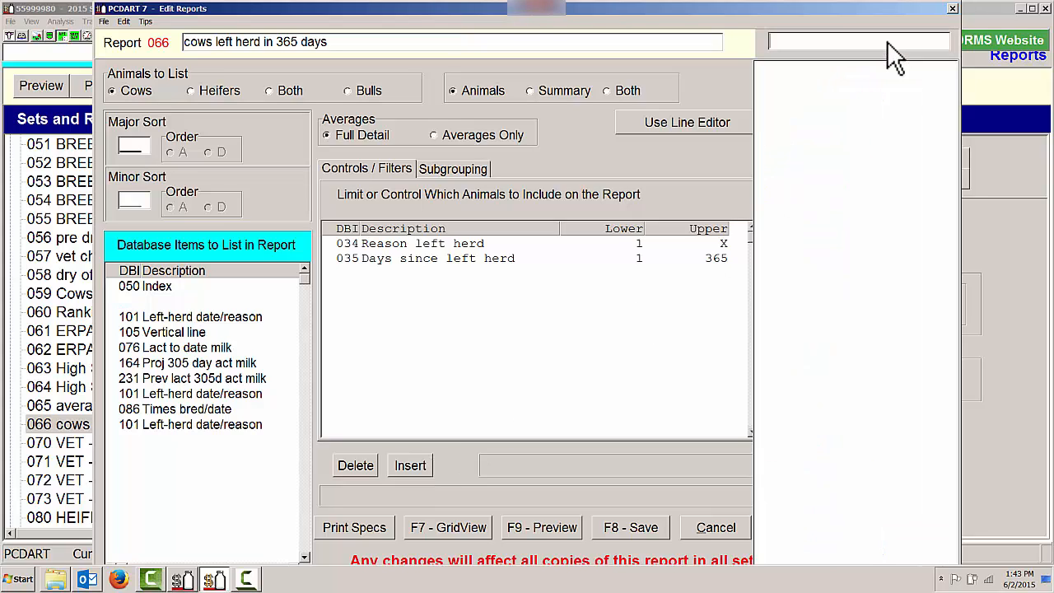
pyautogui.write('blank')
pyautogui.click(853, 83)
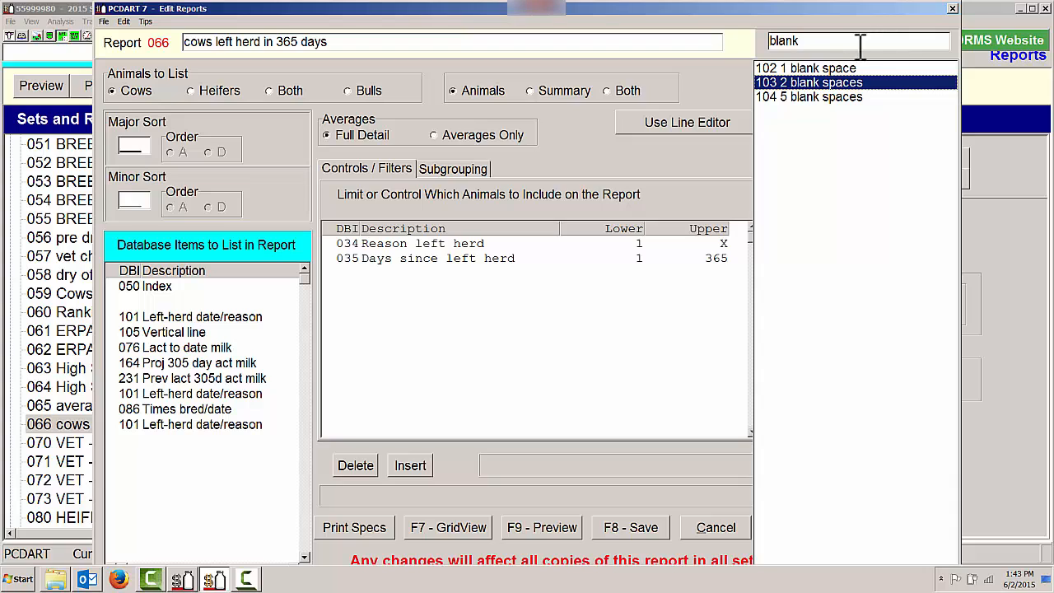
pyautogui.doubleClick(829, 89)
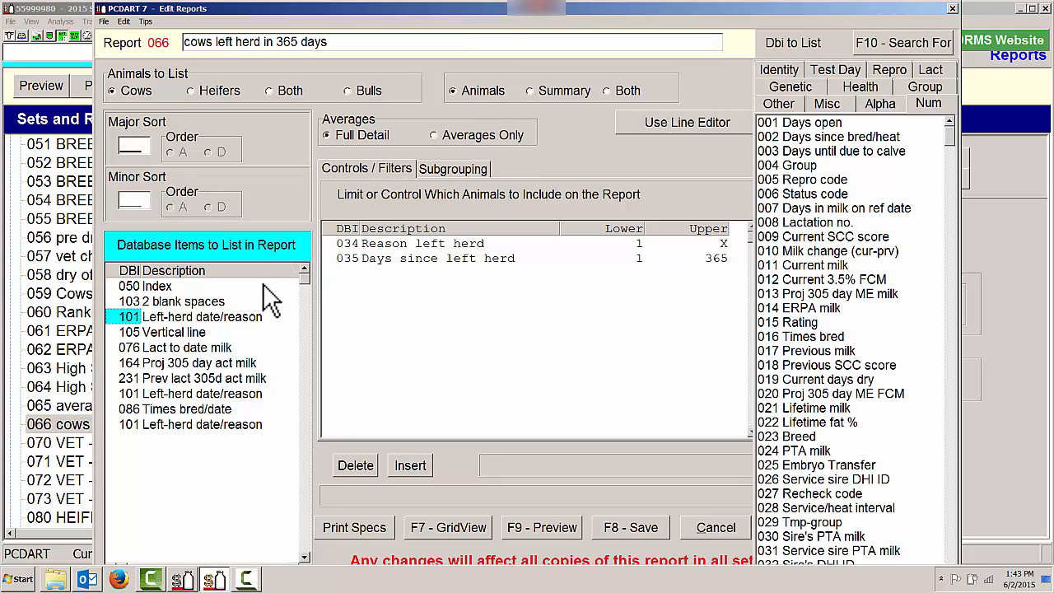
# Replace the last Left-herd date/reason item in the list with 105 Vertical line and preview the report
pyautogui.click(130, 424)
pyautogui.click(132, 424)
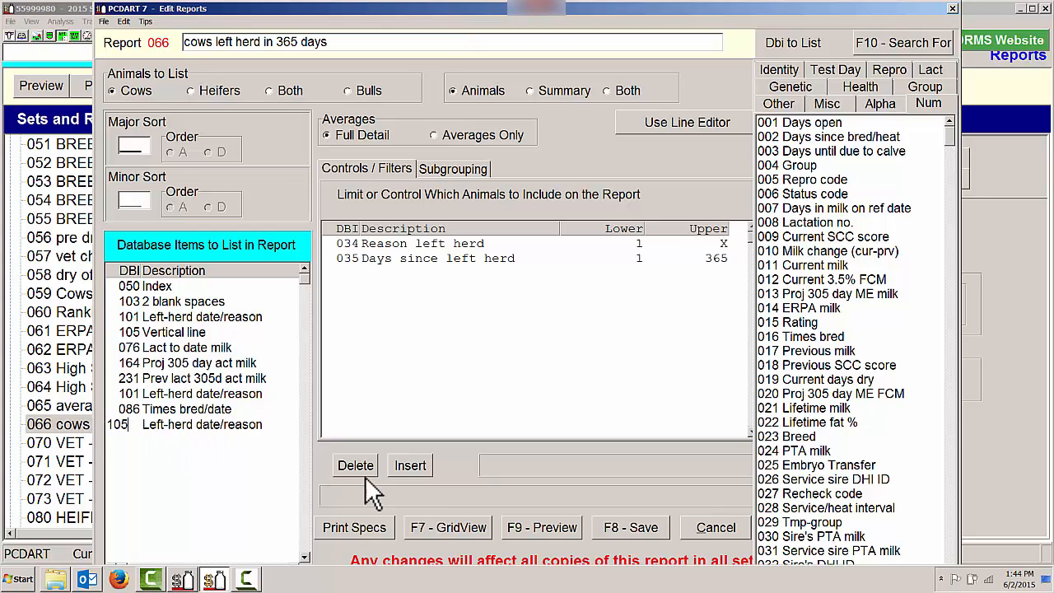
pyautogui.click(557, 531)
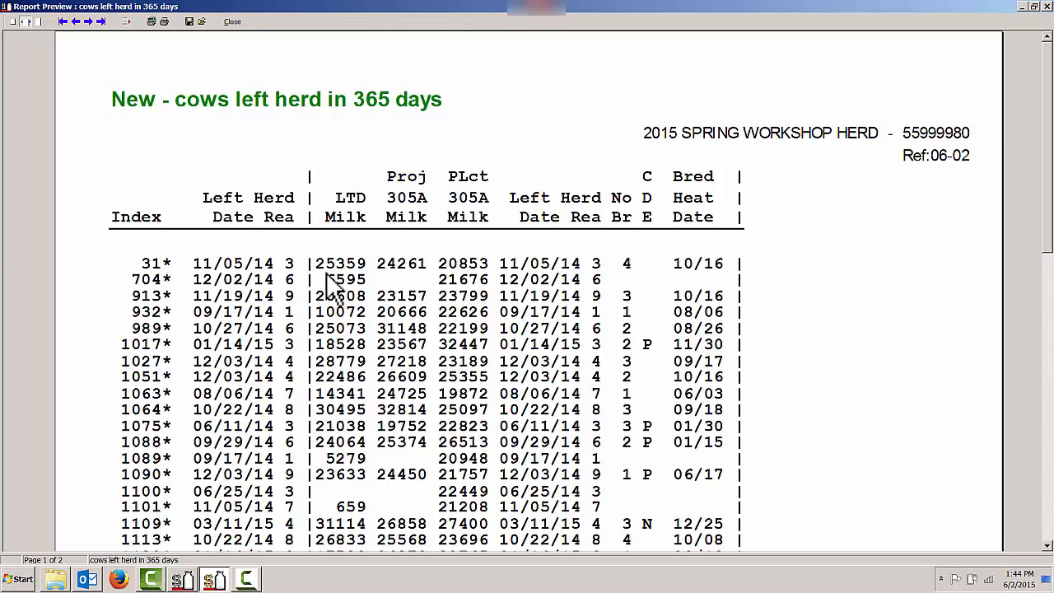
pyautogui.click(232, 21)
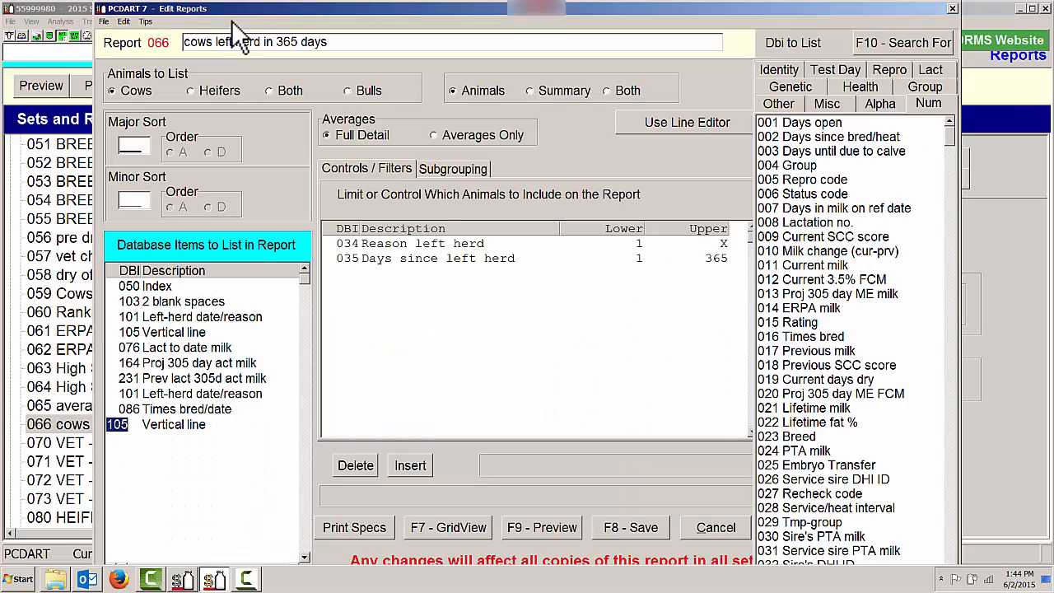
# Insert item 034 Reason left herd before the first vertical line and preview the report
pyautogui.click(140, 332)
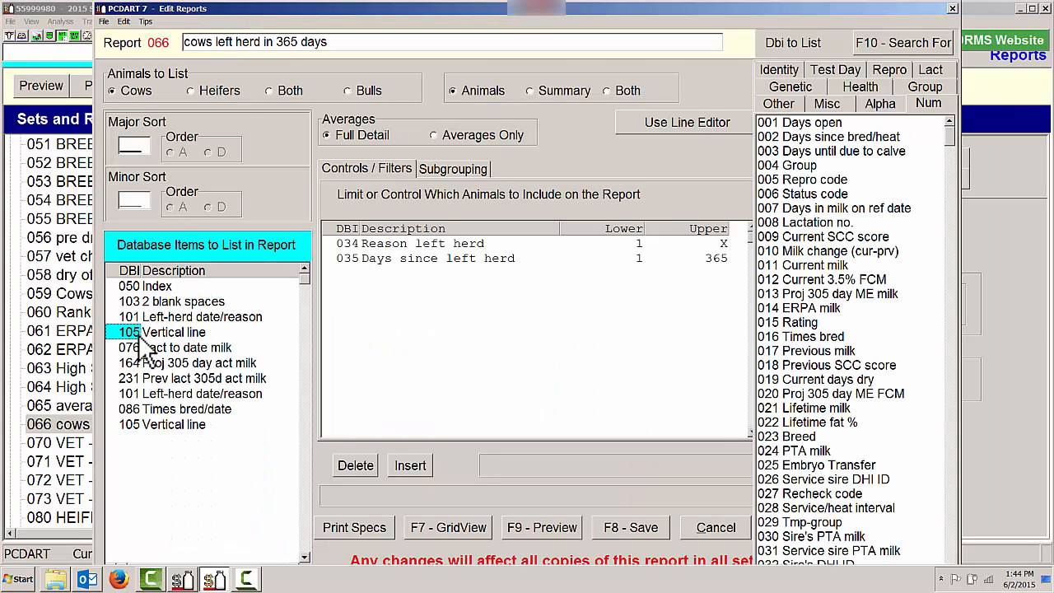
pyautogui.click(407, 466)
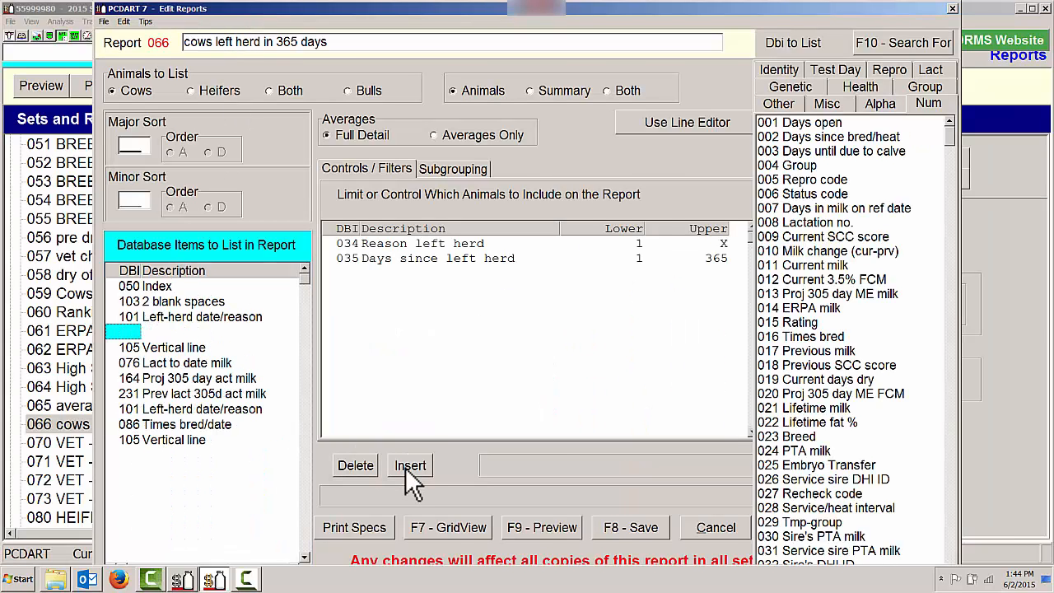
pyautogui.write('34')
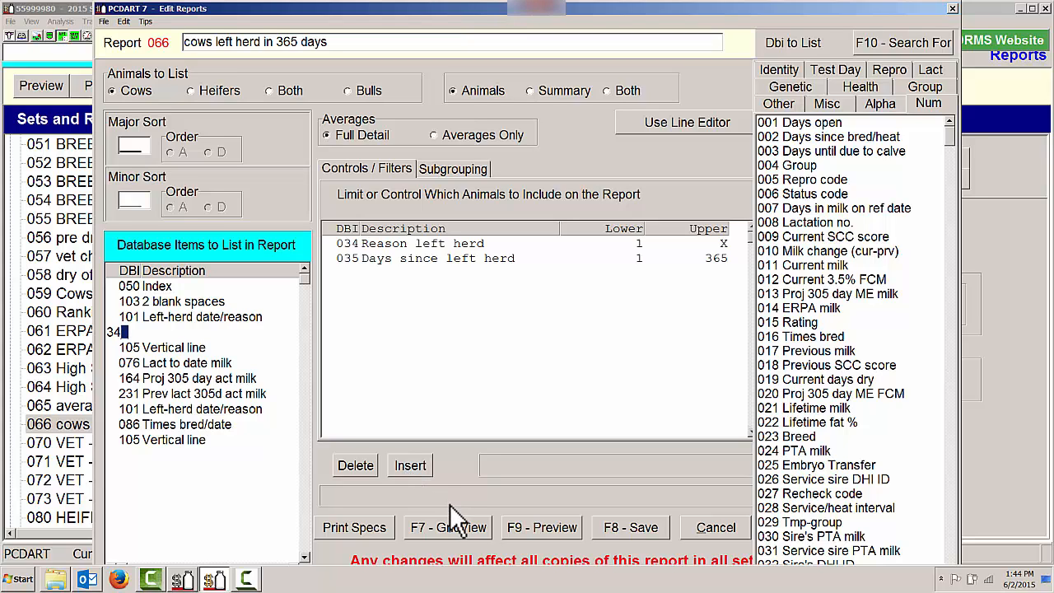
pyautogui.click(529, 529)
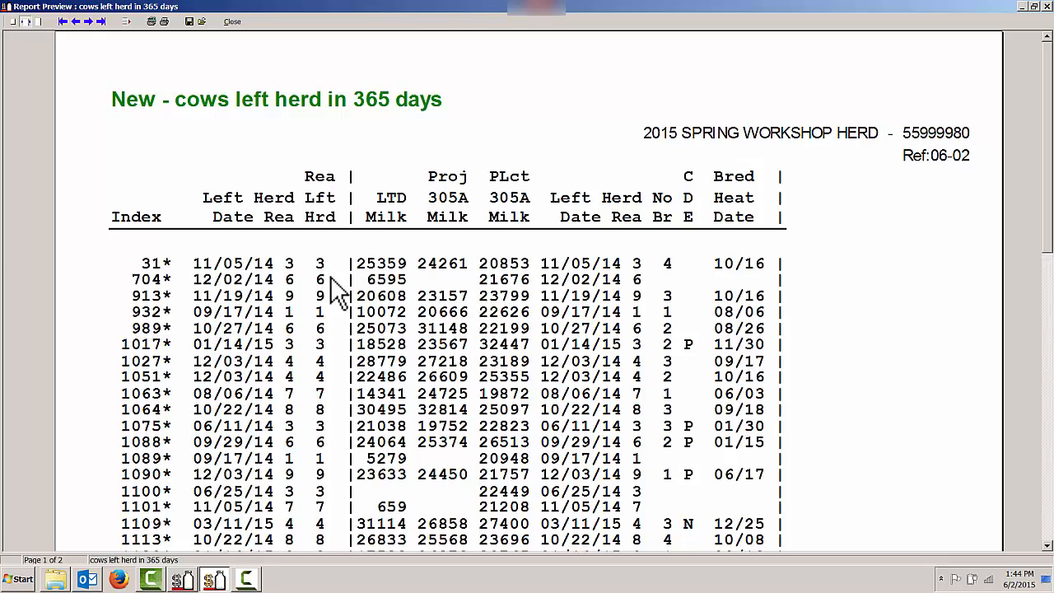
# Look through the previewed report's rows, close the preview and save the changes to report 066
pyautogui.scroll(-6, 338, 292)
pyautogui.scroll(-7, 330, 281)
pyautogui.scroll(15, 330, 281)
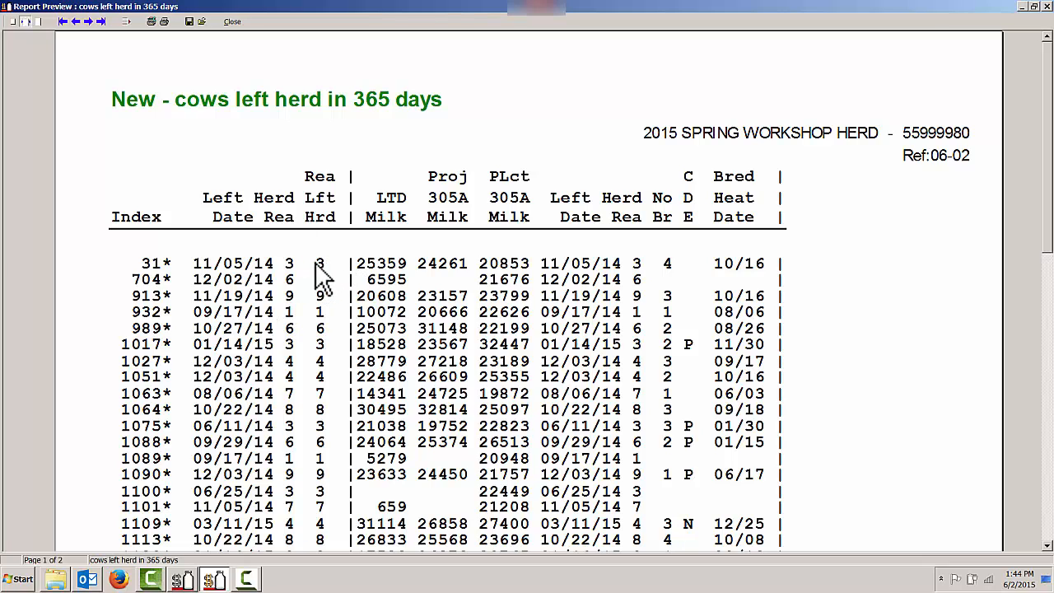
pyautogui.click(232, 22)
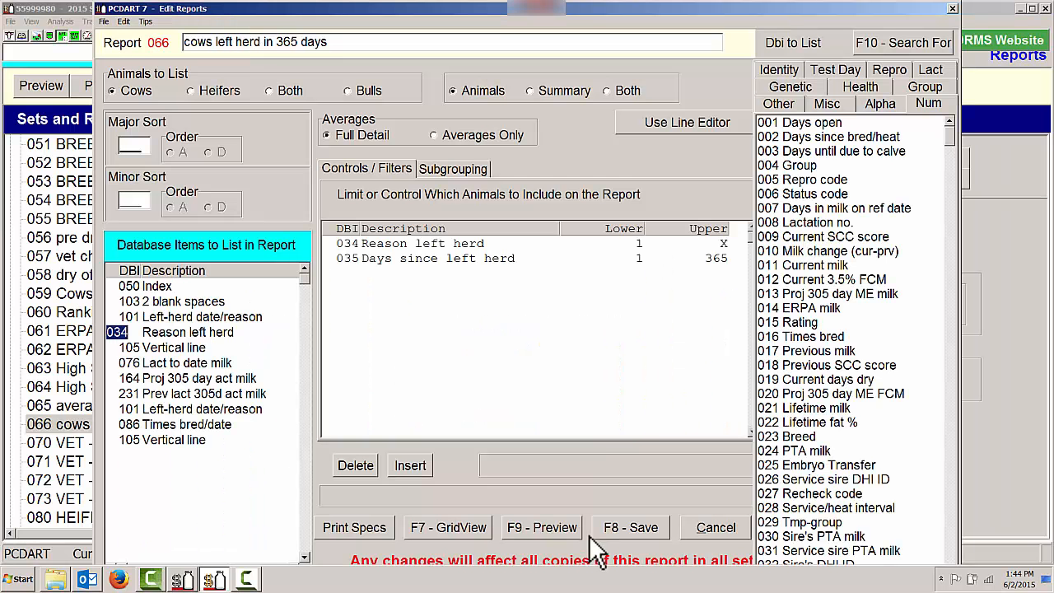
pyautogui.click(632, 535)
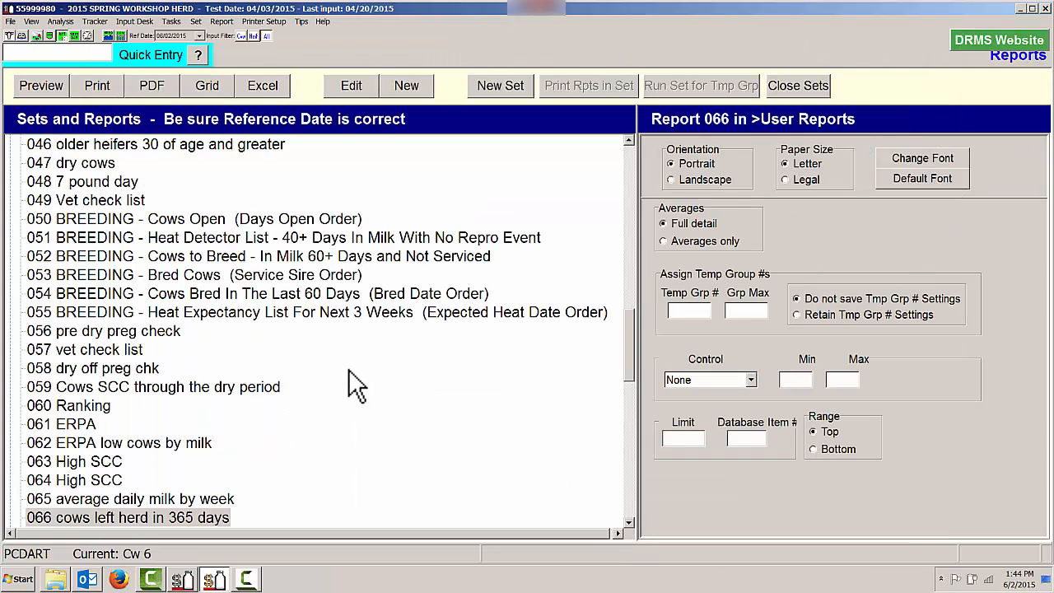